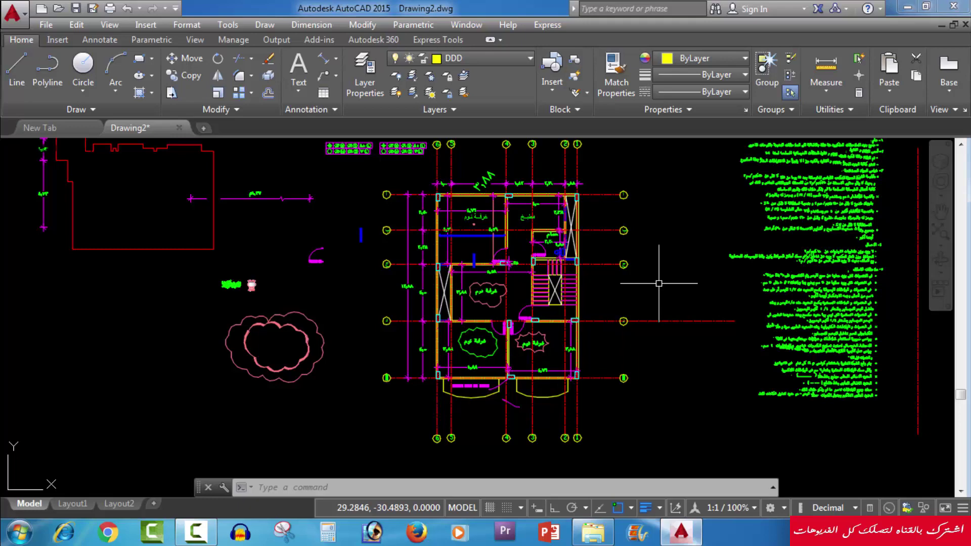
- Erase the duplicate inner outline of the cyan rectangle
scroll(658, 283, "down", 3)
scroll(659, 283, "down", 2)
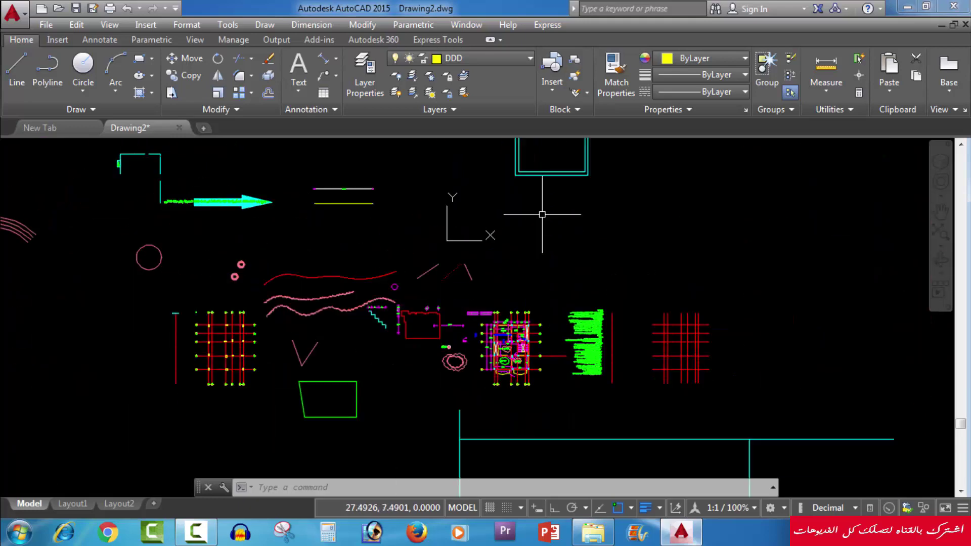
scroll(533, 255, "up", 3)
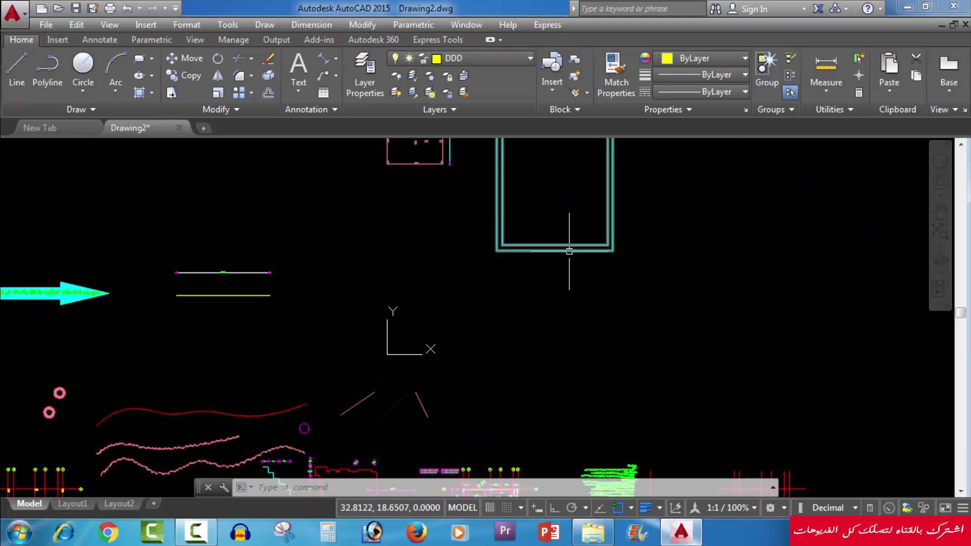
scroll(533, 255, "up", 3)
left_click(597, 198)
left_click(558, 235)
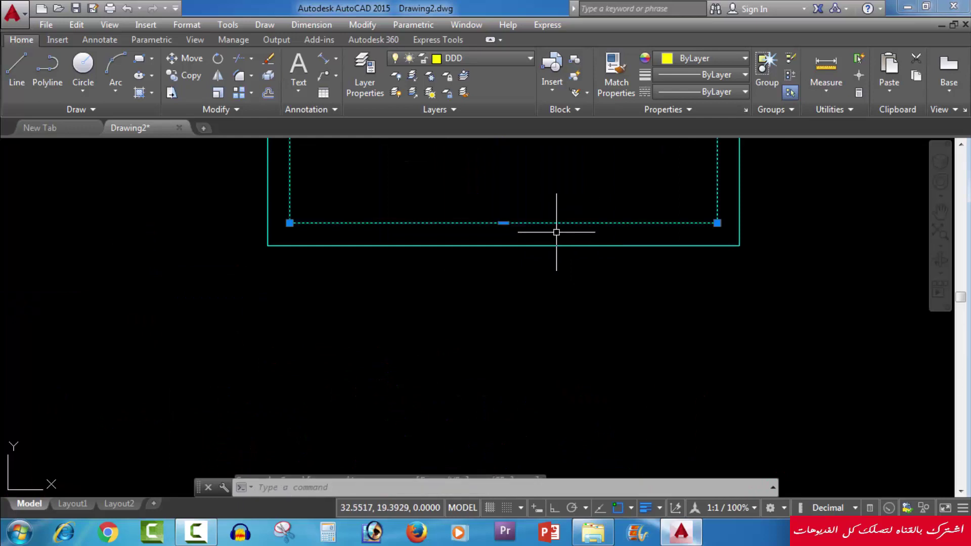
key("Delete")
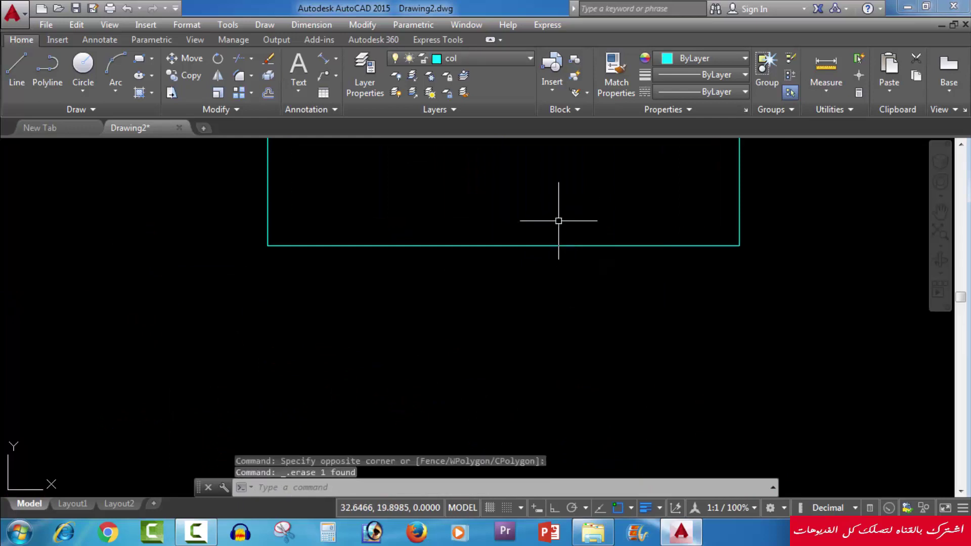
- Cancel an accidental lasso selection and pan the drawing slightly
scroll(513, 353, "down", 5)
left_click_drag(509, 356, 499, 286)
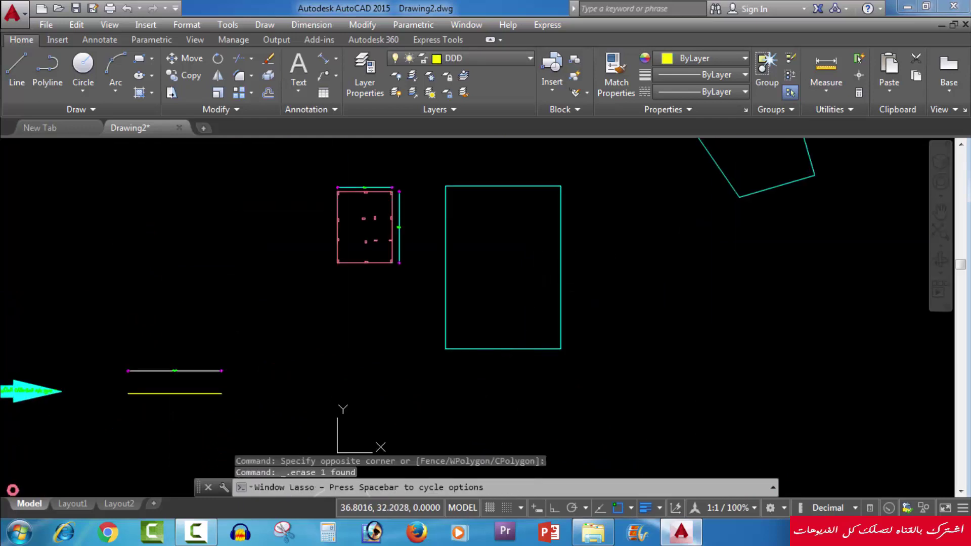
key("Escape")
key("Escape")
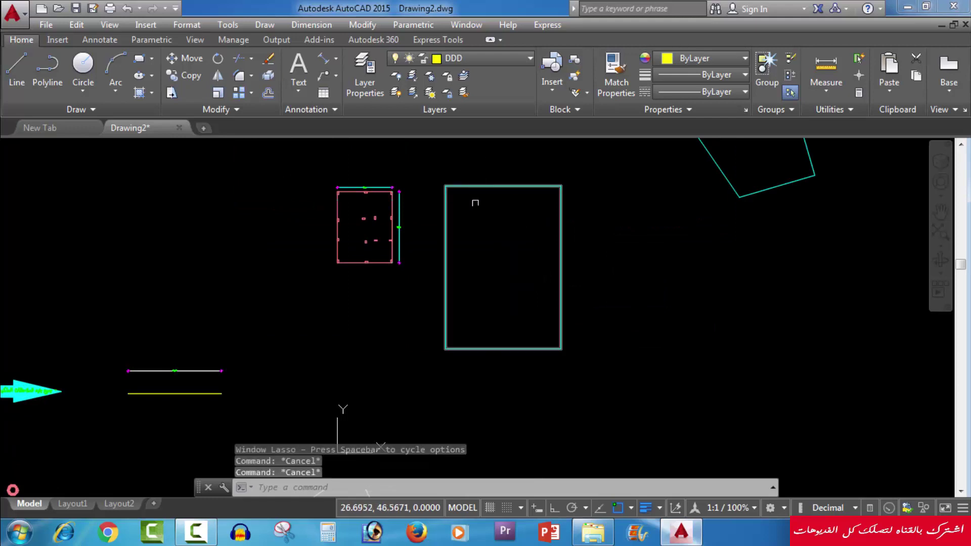
middle_click_drag(505, 216, 488, 241)
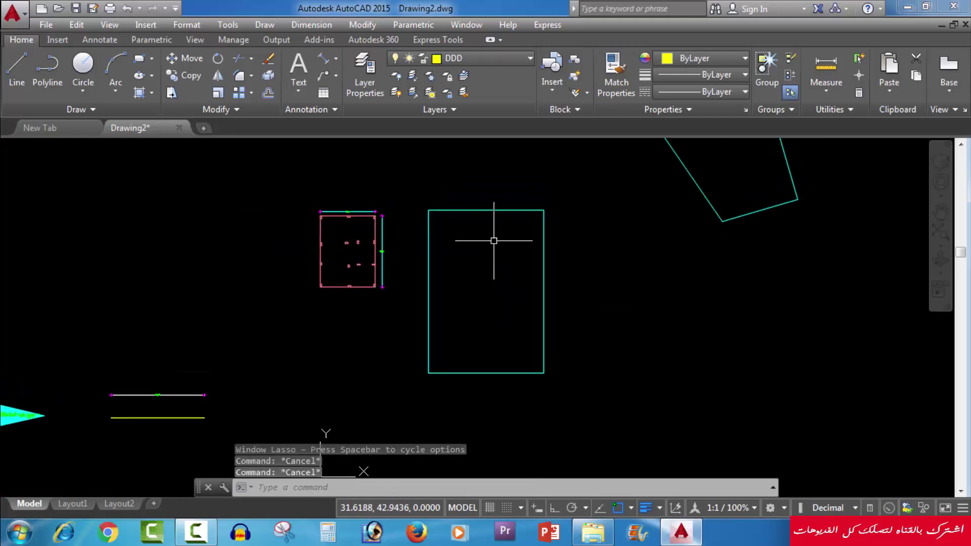
- Add a 21.00 linear dimension across the cyan rectangle's top edge
left_click(334, 59)
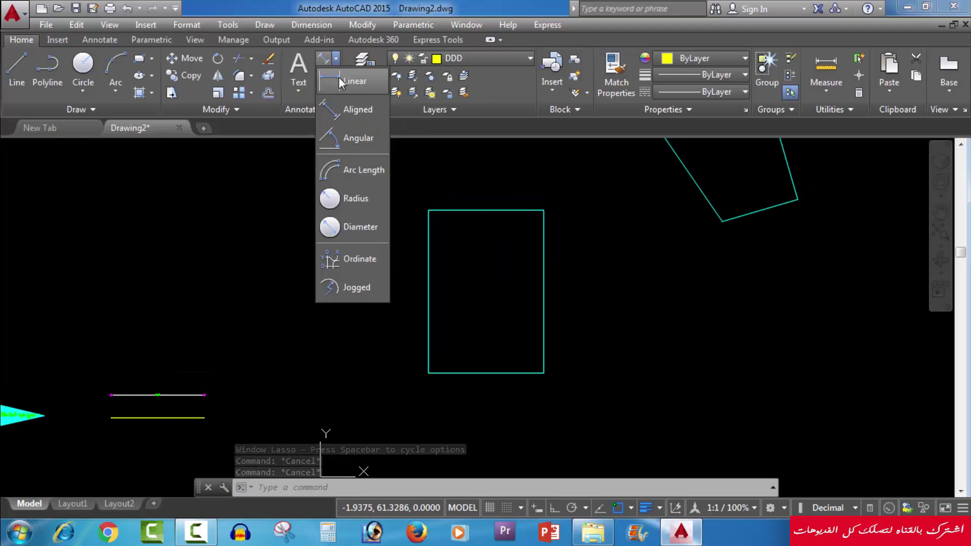
left_click(339, 77)
left_click(428, 210)
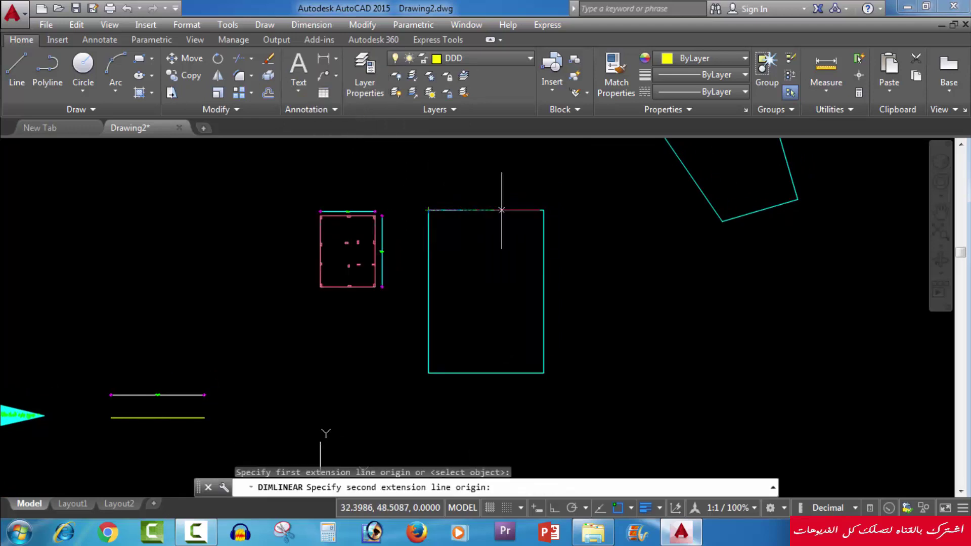
left_click(544, 210)
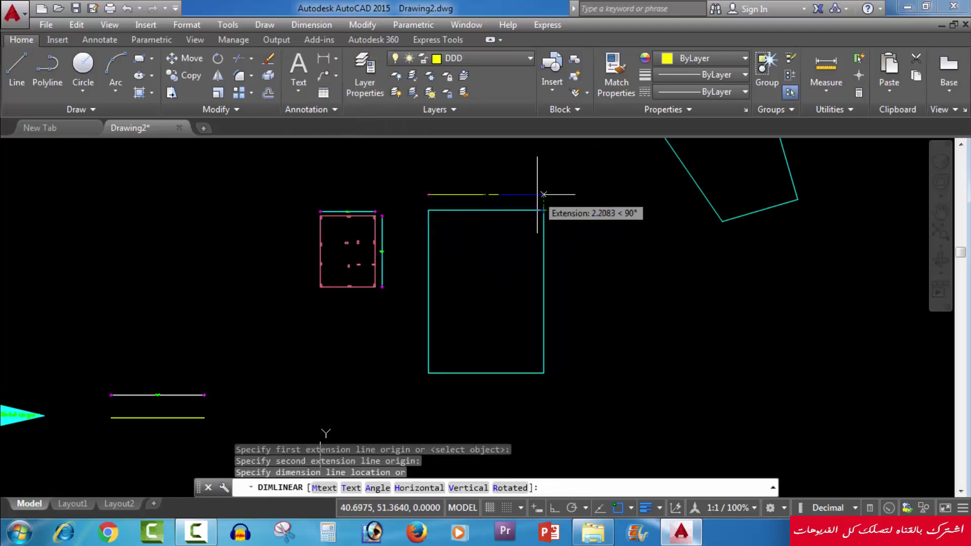
left_click(531, 197)
scroll(476, 199, "up", 5)
middle_click_drag(531, 207, 460, 173)
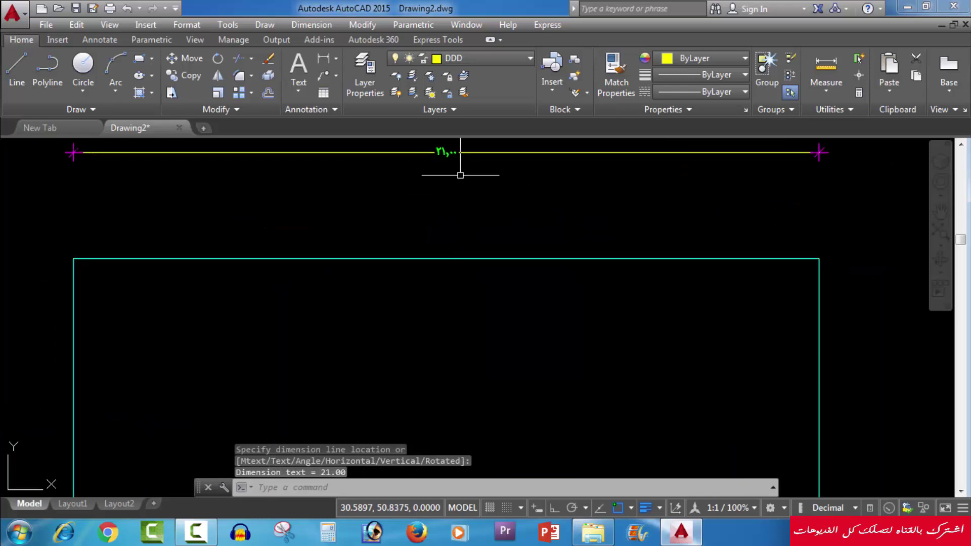
scroll(460, 174, "down", 4)
scroll(581, 238, "down", 2)
- Add a 29.70 linear dimension along the rectangle's right side
key("Return")
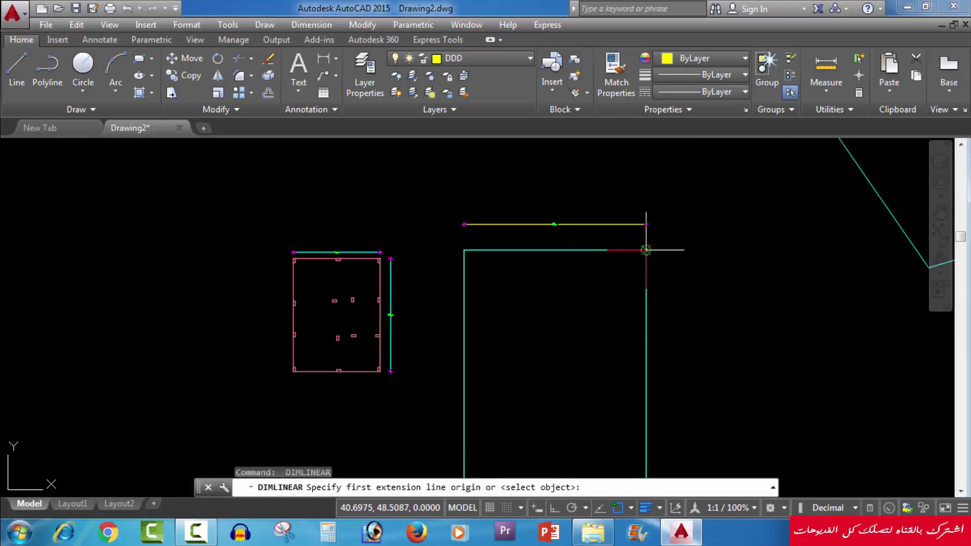
left_click(645, 249)
middle_click_drag(651, 275, 643, 113)
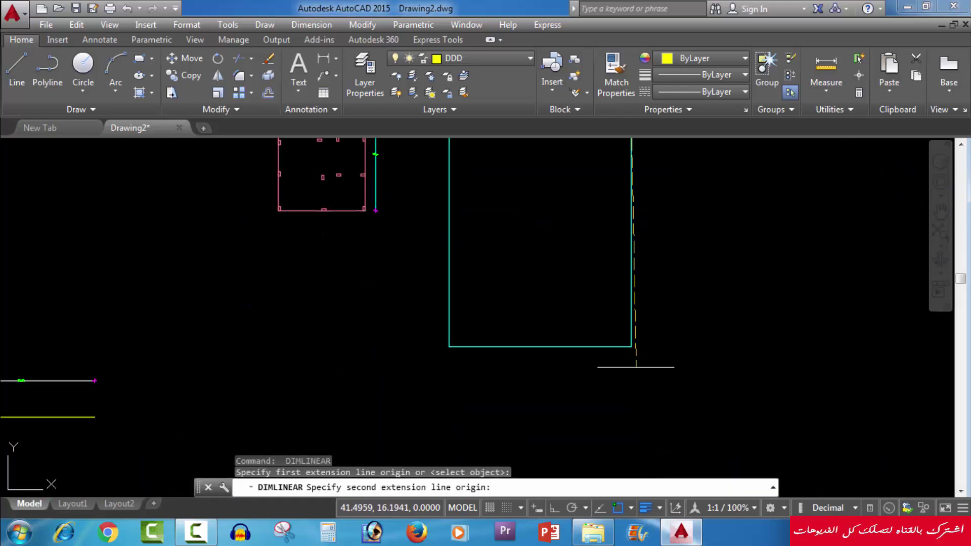
left_click(630, 347)
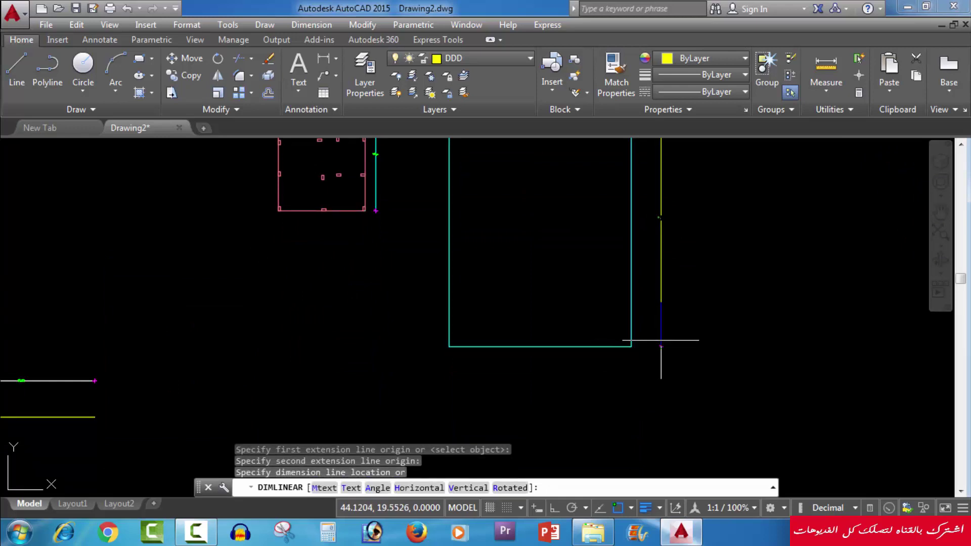
left_click(651, 284)
mouse_move(703, 71)
middle_mouse_down()
mouse_move(667, 221)
mouse_move(689, 288)
middle_mouse_up()
scroll(693, 291, "down", 2)
scroll(690, 297, "down", 2)
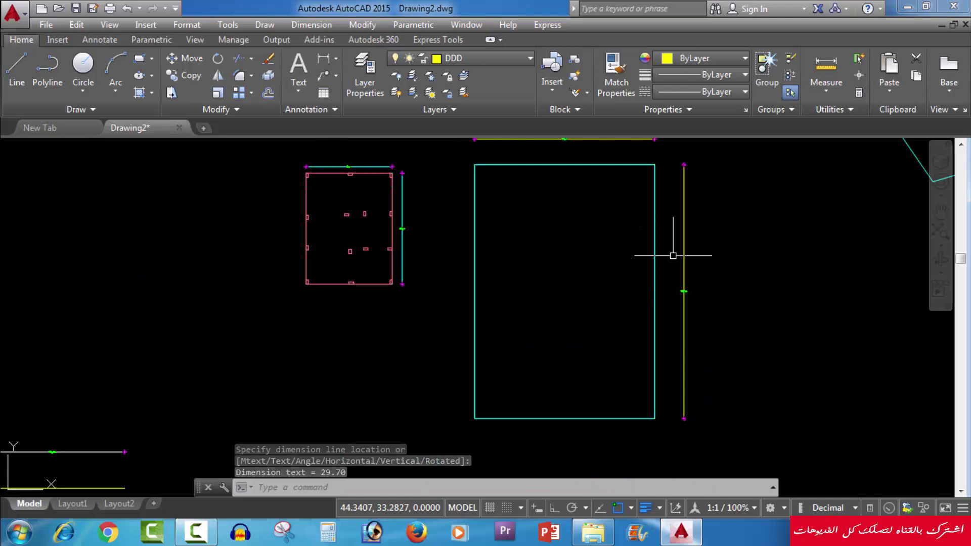
middle_click_drag(626, 199, 631, 218)
left_click(677, 231)
left_click(658, 243)
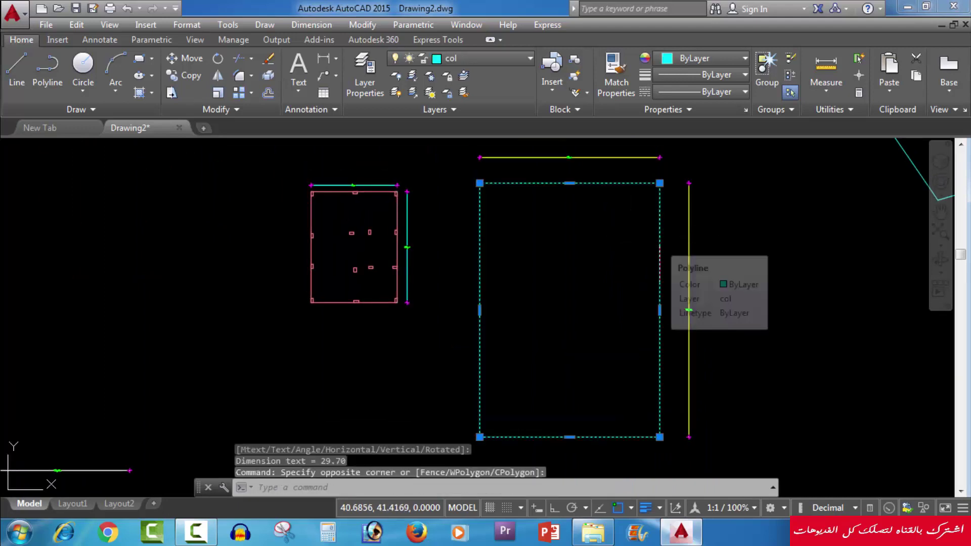
key("Escape")
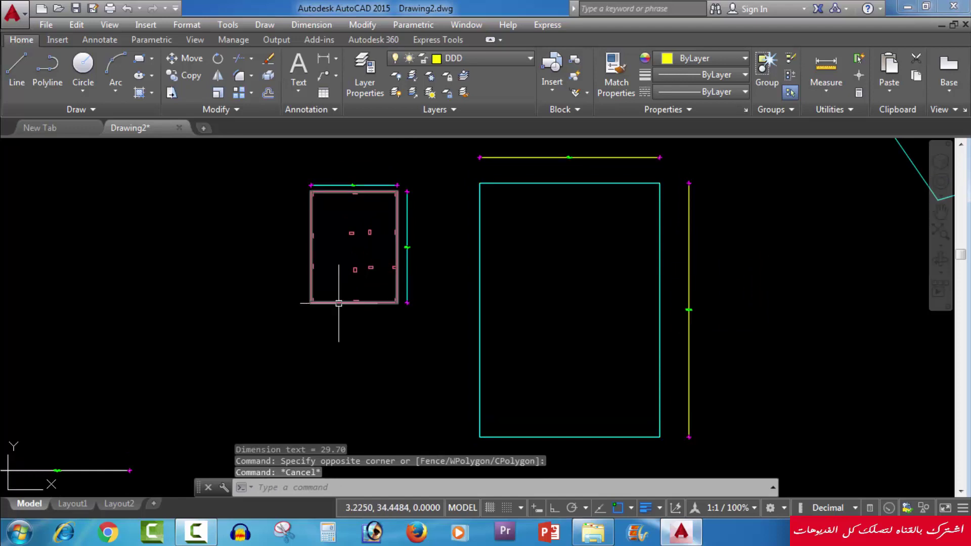
left_click(346, 301)
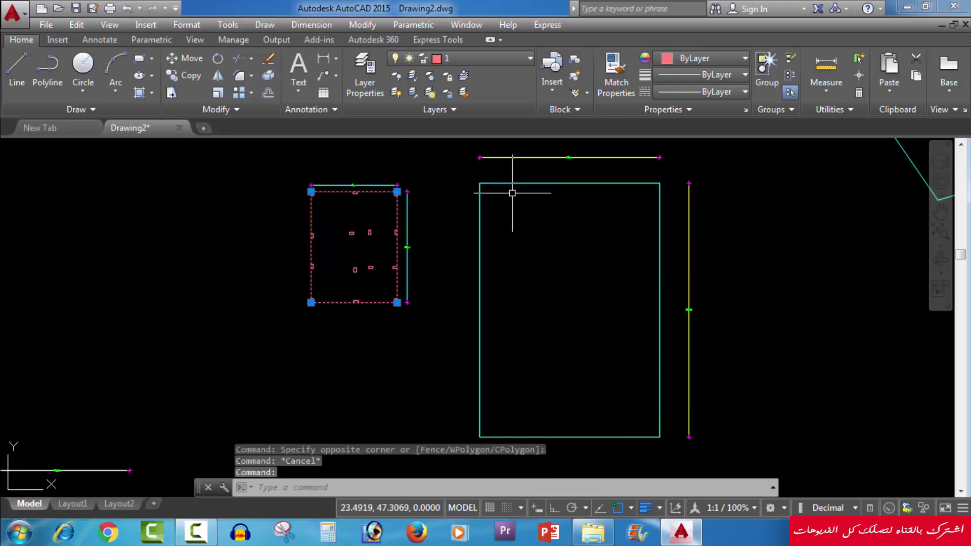
scroll(347, 184, "up", 2)
scroll(357, 199, "up", 5)
scroll(358, 199, "down", 5)
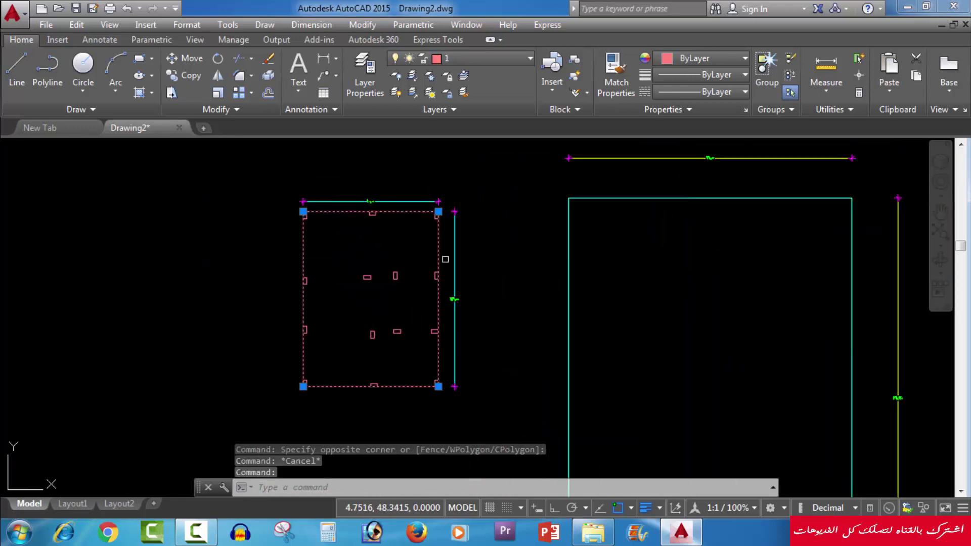
scroll(461, 304, "up", 5)
scroll(462, 304, "up", 4)
scroll(455, 304, "down", 6)
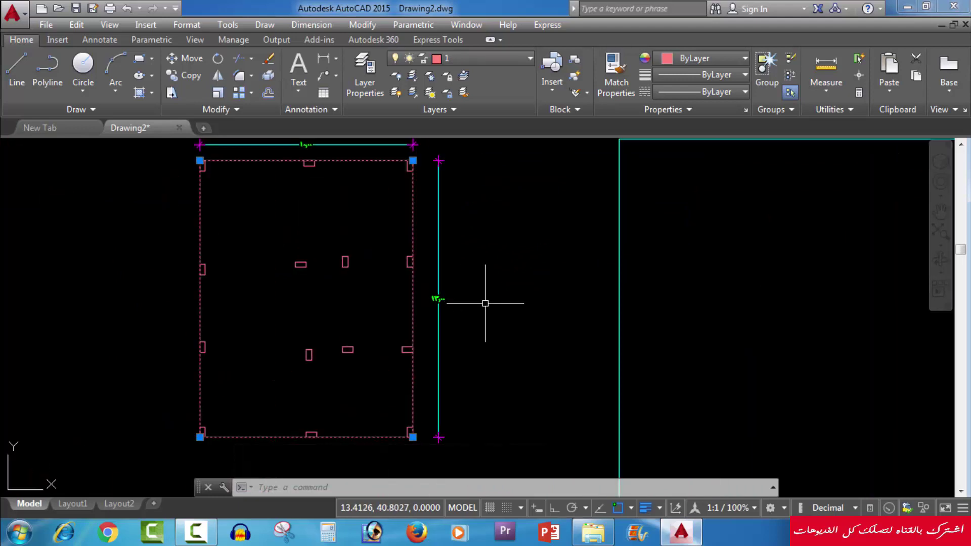
key("Escape")
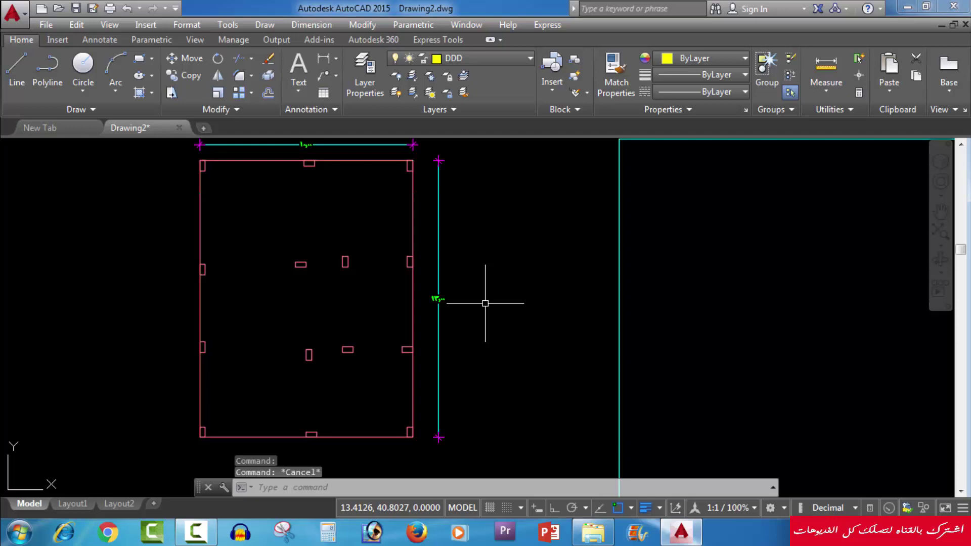
scroll(485, 302, "down", 2)
scroll(505, 273, "down", 1)
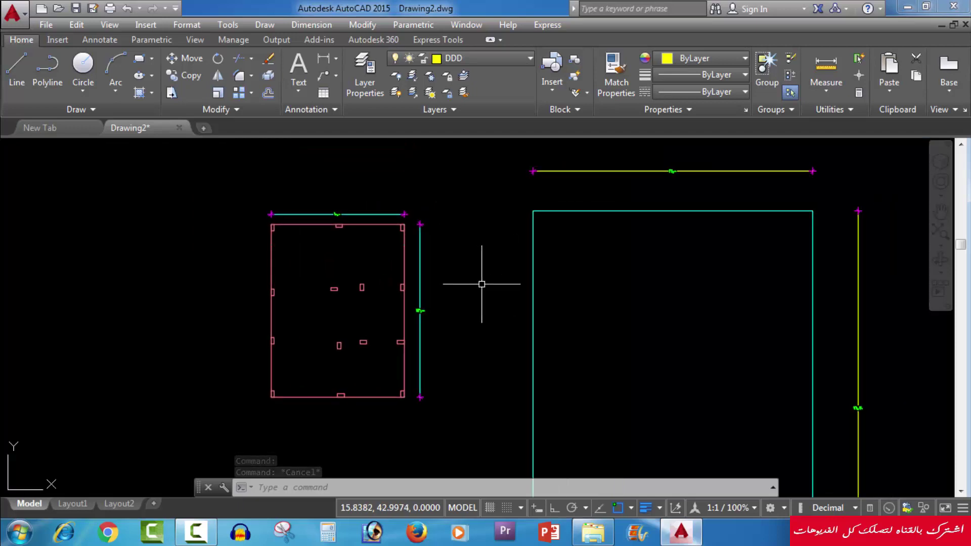
- LIST the cyan rectangle: closed polyline, area 623.7000, perimeter 101.4000
type("1")
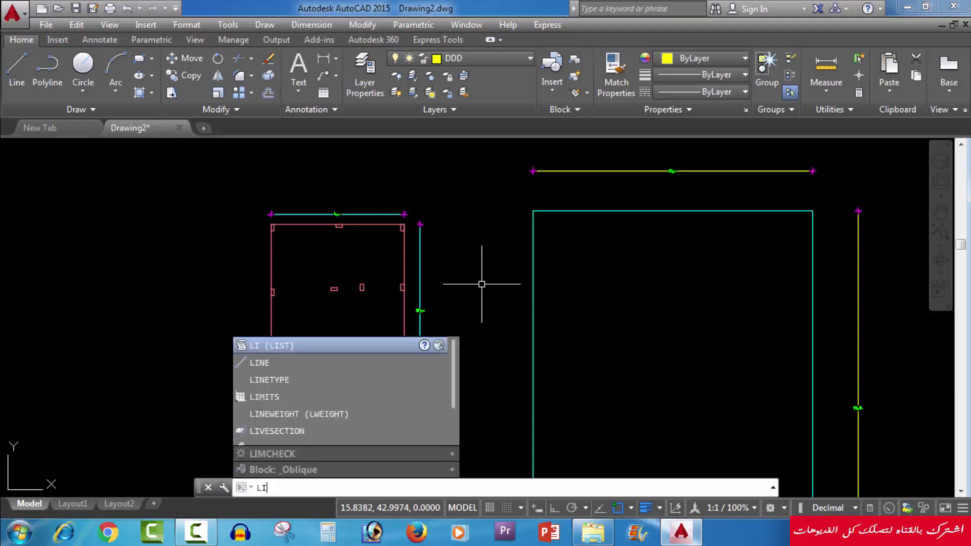
key("Return")
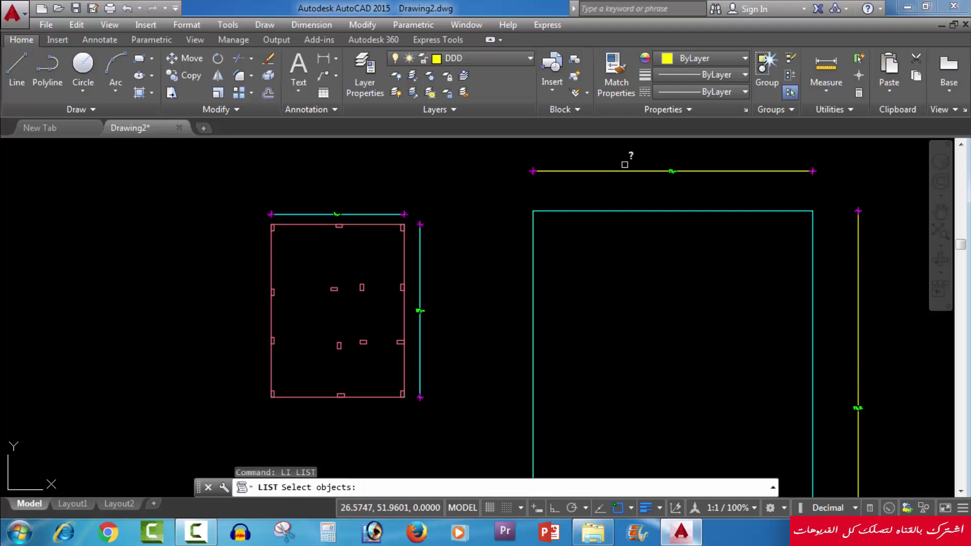
left_click(604, 212)
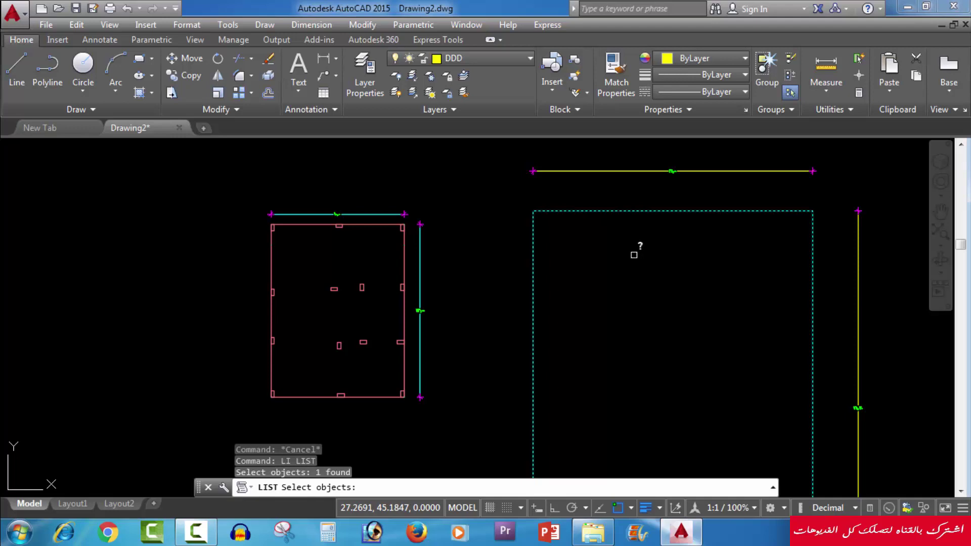
key("Return")
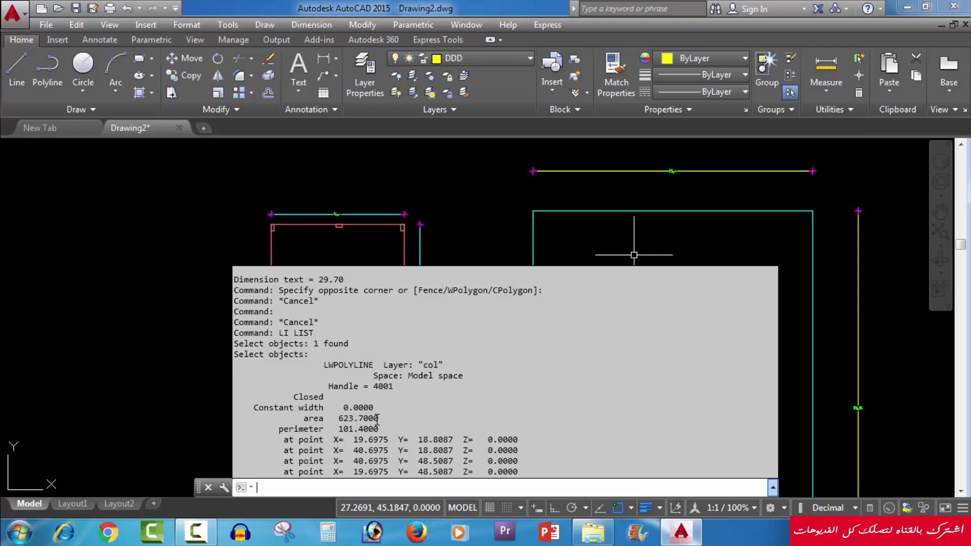
key("F2")
key("Escape")
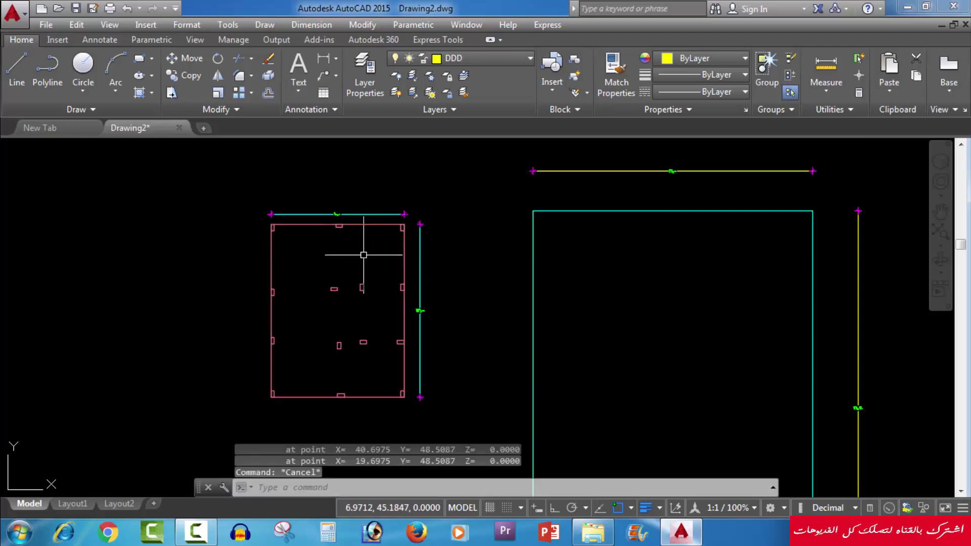
- LIST the pink column region on layer 1: area 130.0000, perimeter 46.0000
scroll(336, 216, "up", 2)
middle_click_drag(335, 216, 344, 193)
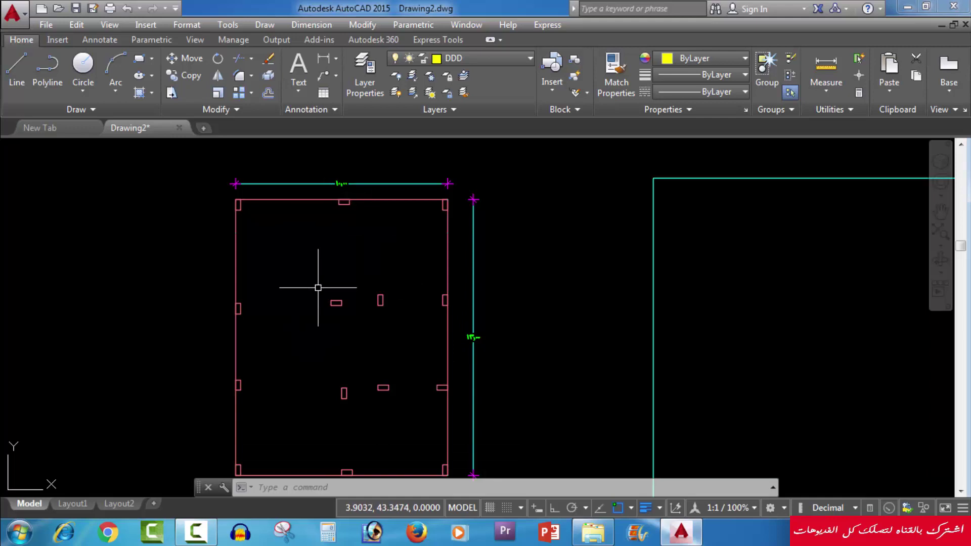
type("1")
key("Return")
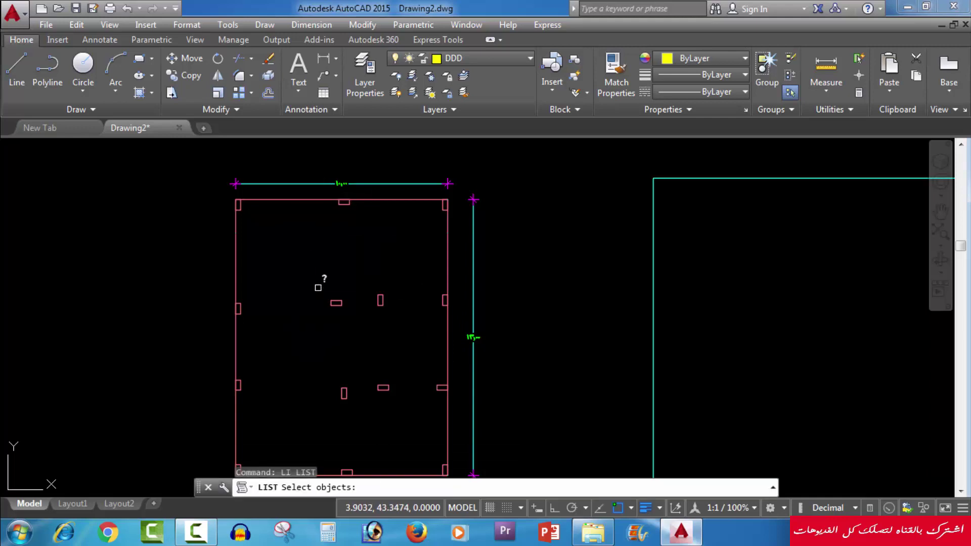
left_click(236, 242)
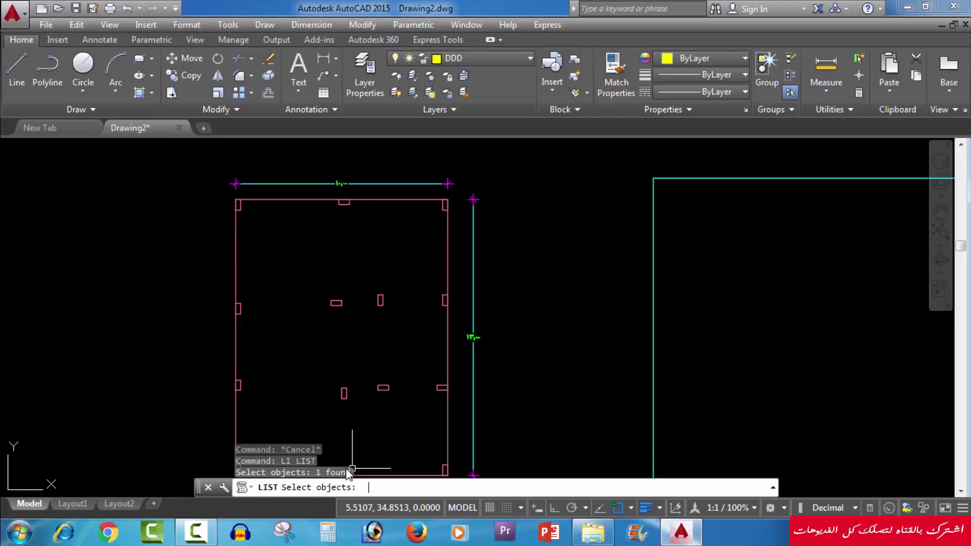
key("Return")
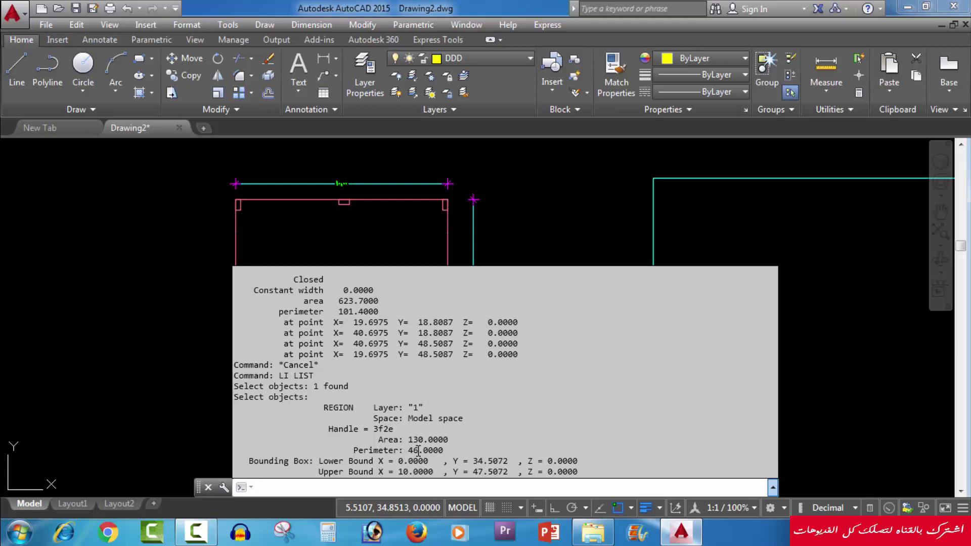
key("Escape")
scroll(412, 259, "down", 4)
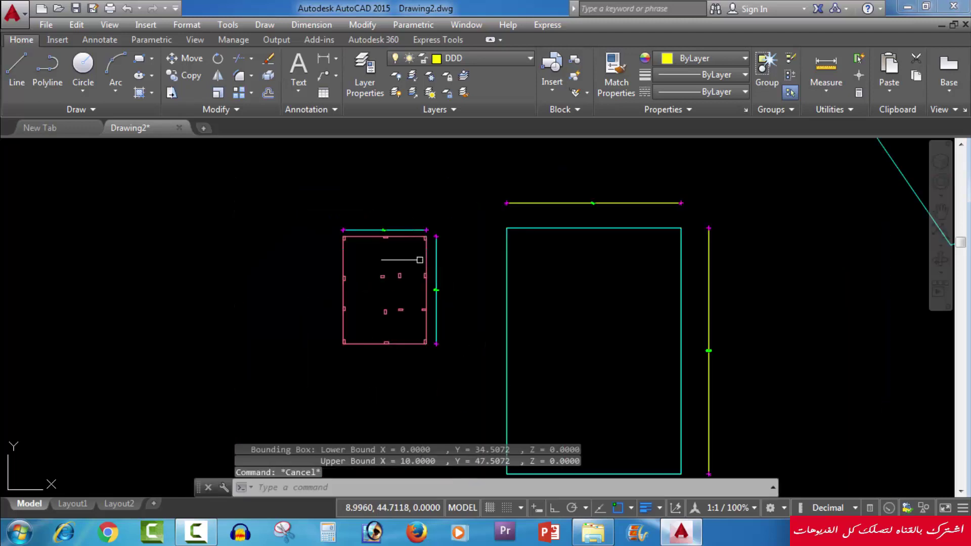
- Explode the cyan rectangle into separate lines with X (EXPLODE)
left_click(539, 303)
left_click(499, 317)
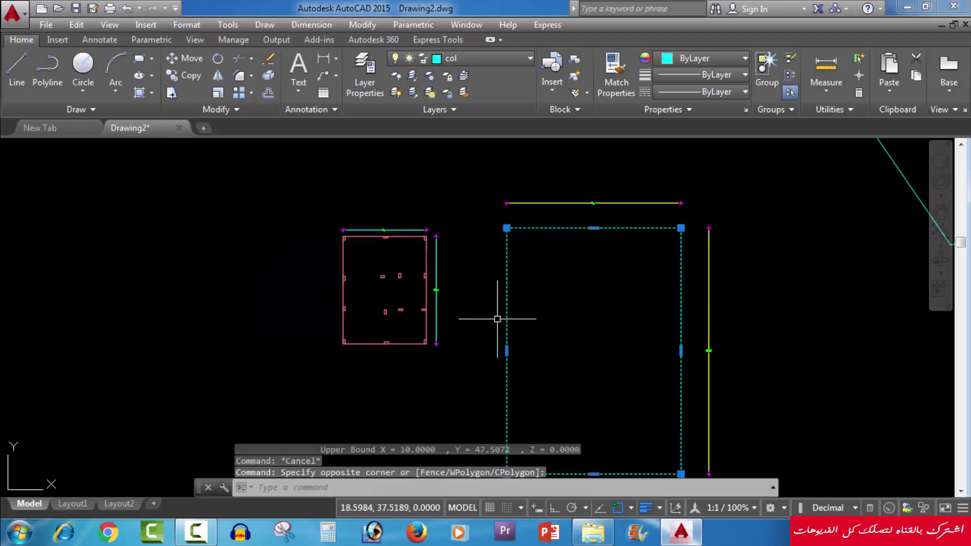
type("x")
key("Return")
- Select the rectangle's left edge and the pink region to check them, then deselect
left_click(546, 304)
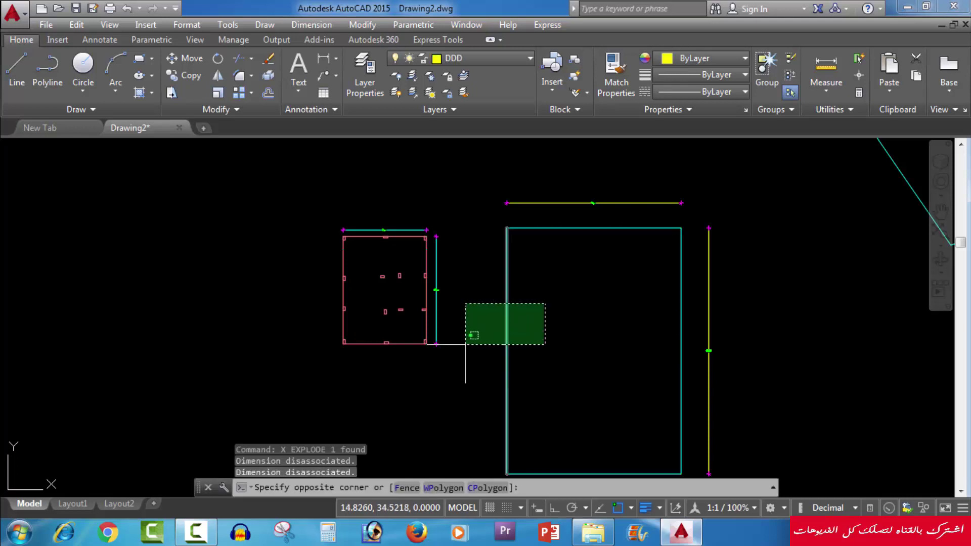
left_click(486, 347)
middle_click_drag(563, 277, 546, 208)
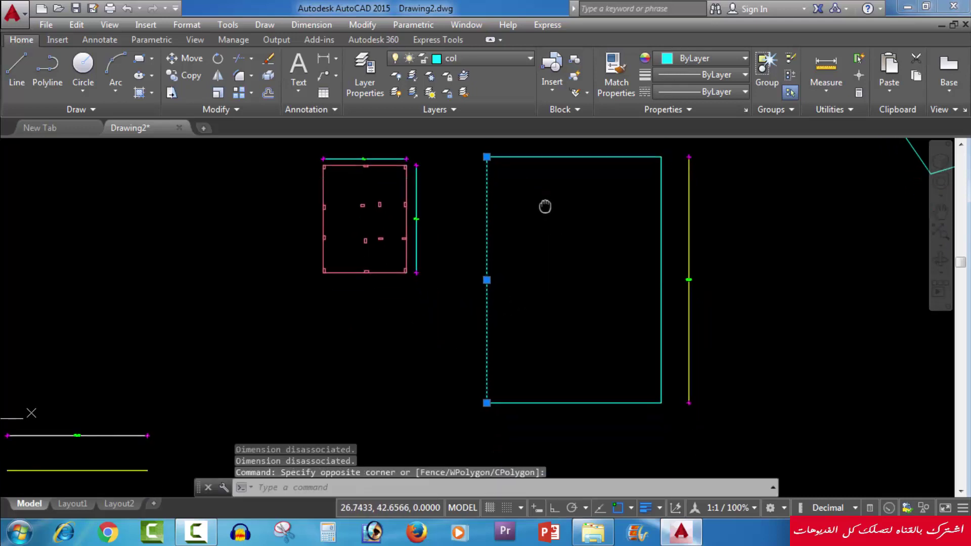
key("Escape")
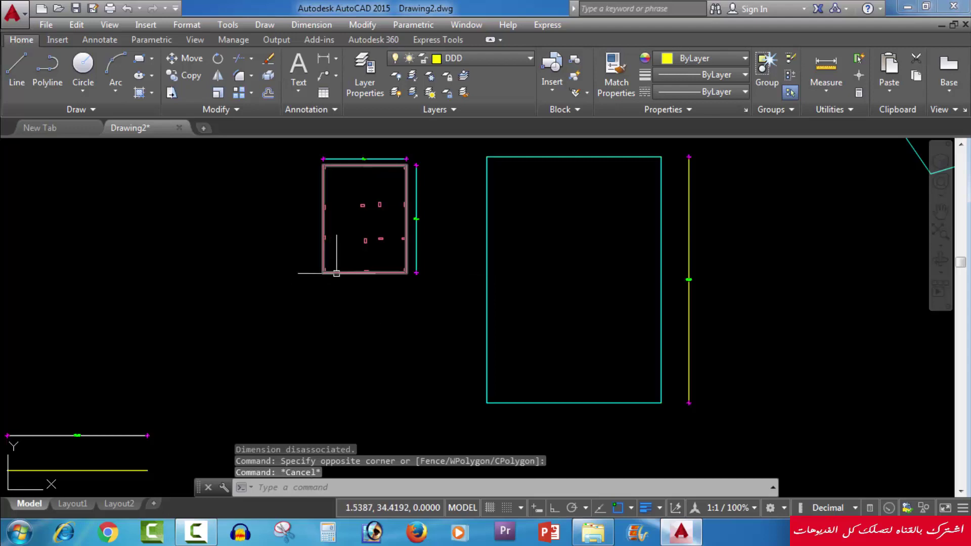
left_click(338, 273)
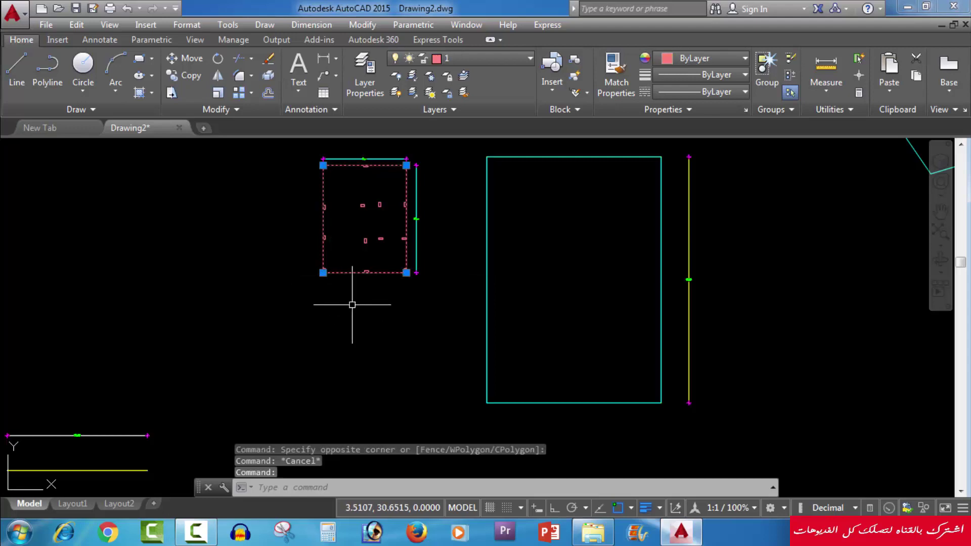
key("Escape")
left_click(503, 298)
left_click(463, 312)
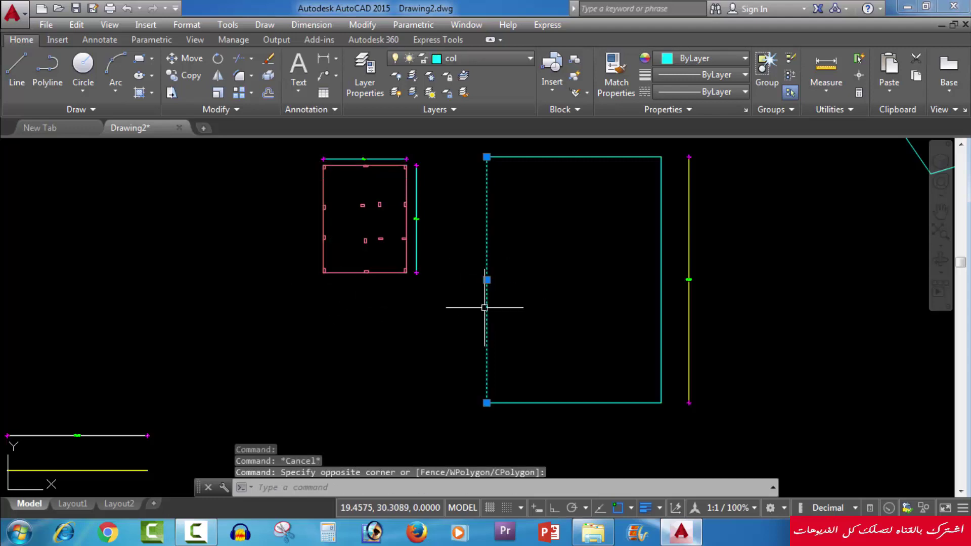
key("Escape")
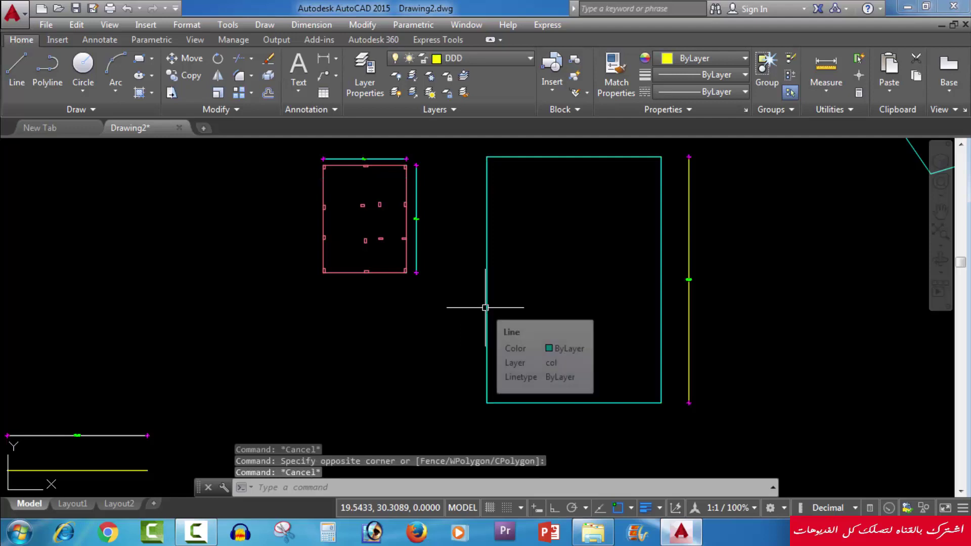
- LIST the exploded lines and dimensions, showing non-associative dimensions on layer DDD
type("li")
key("Return")
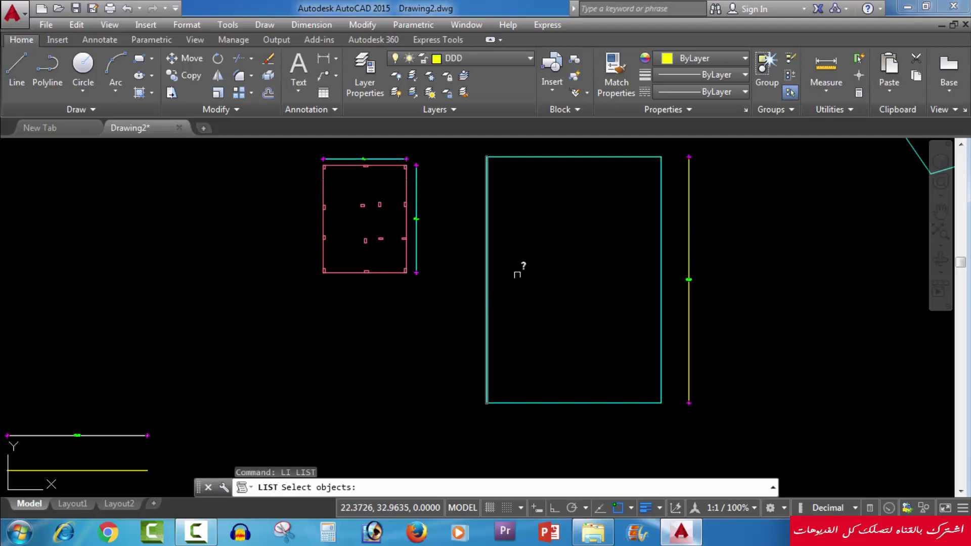
scroll(572, 282, "down", 2)
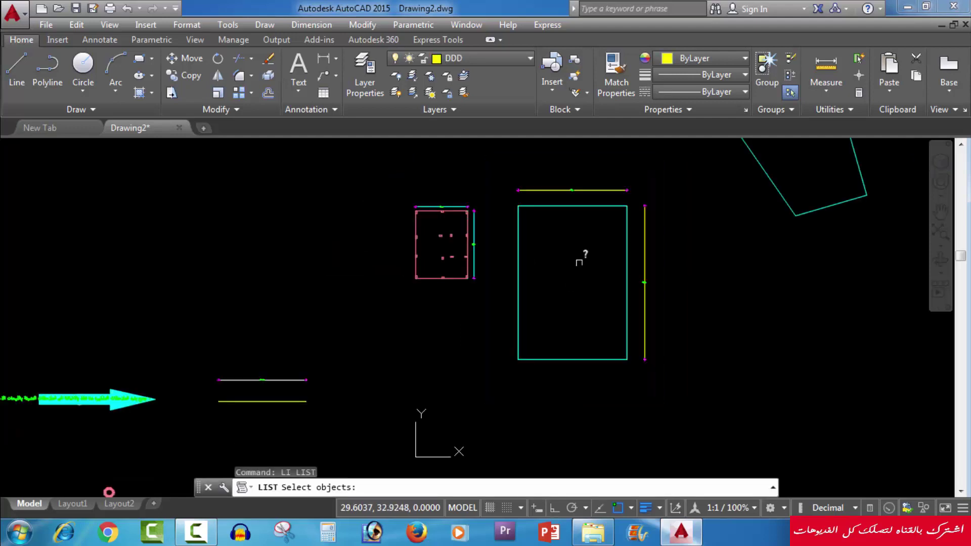
left_click(632, 200)
left_click(500, 375)
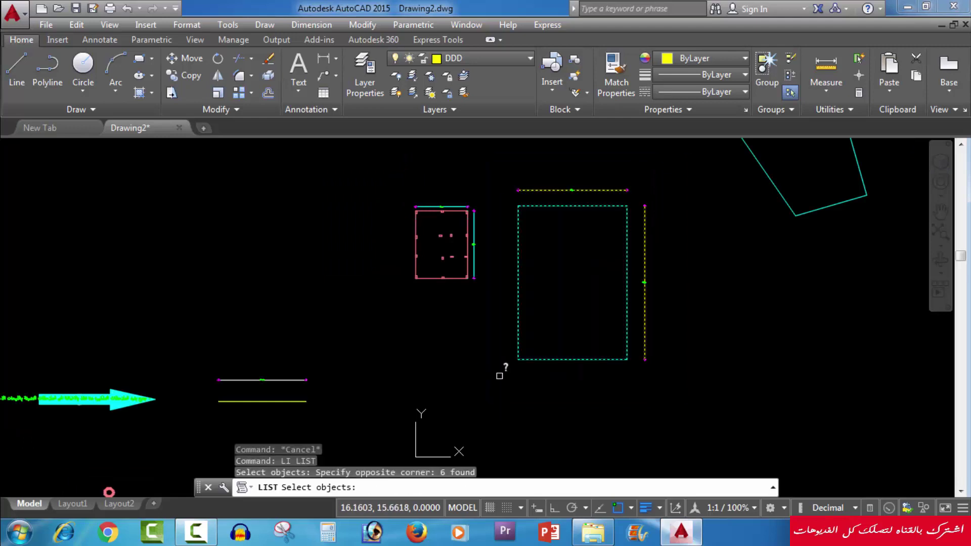
key("Return")
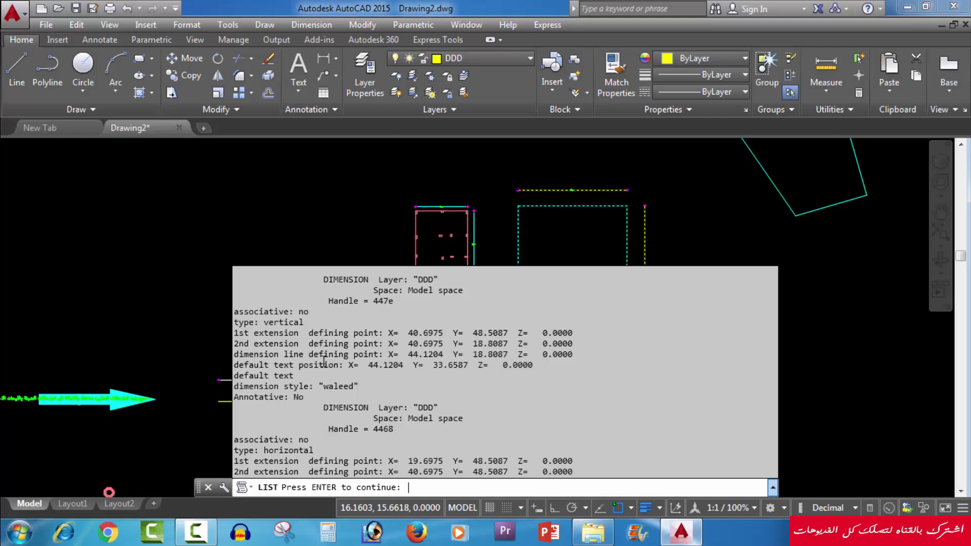
key("F2")
- Join the four cyan edge lines back into one closed polyline
key("Escape")
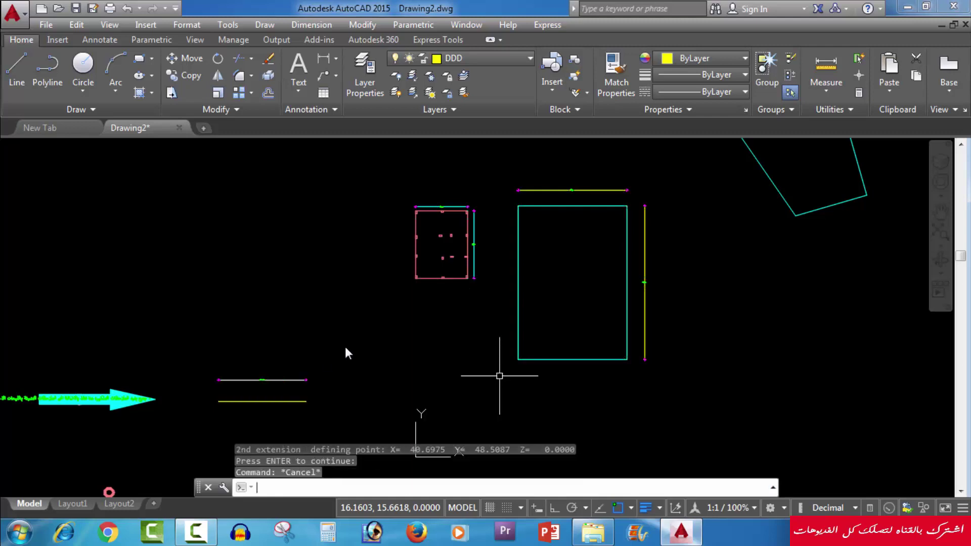
left_click(556, 343)
left_click(509, 363)
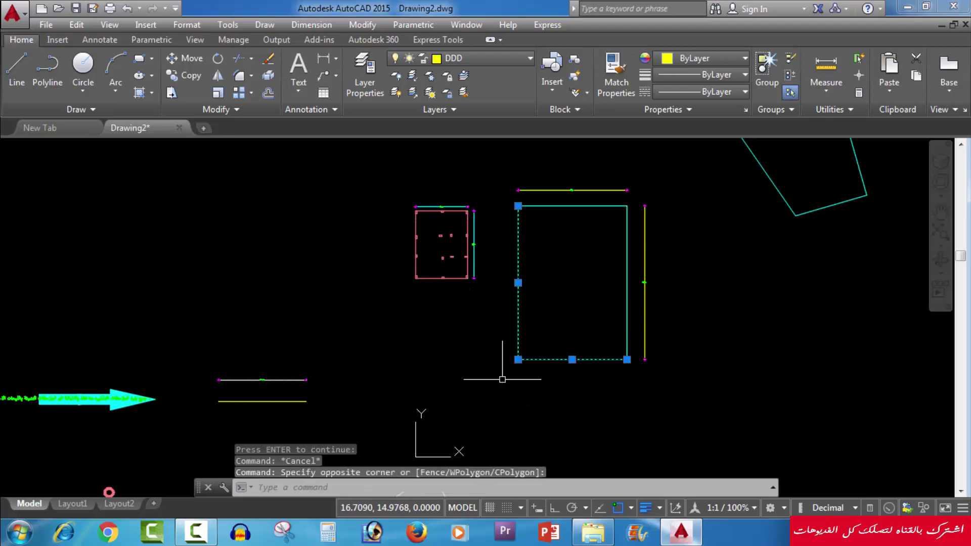
scroll(617, 287, "up", 2)
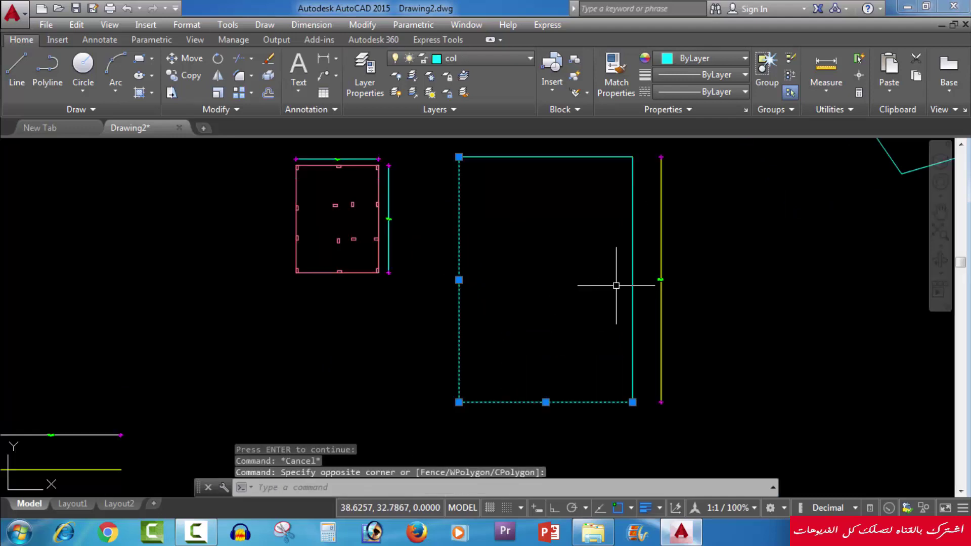
left_click(657, 272)
left_click(619, 281)
middle_click_drag(602, 342, 610, 403)
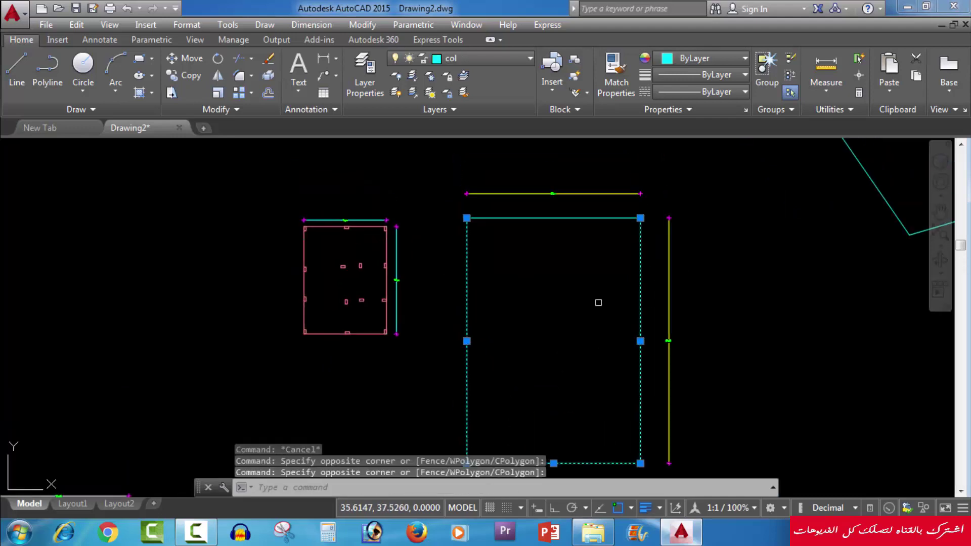
left_click(598, 209)
left_click(609, 258)
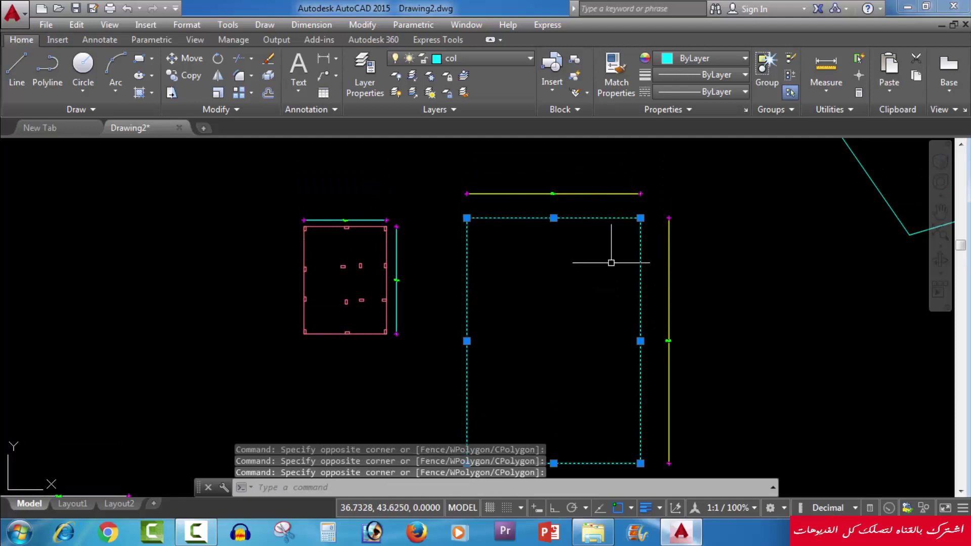
scroll(611, 270, "down", 2)
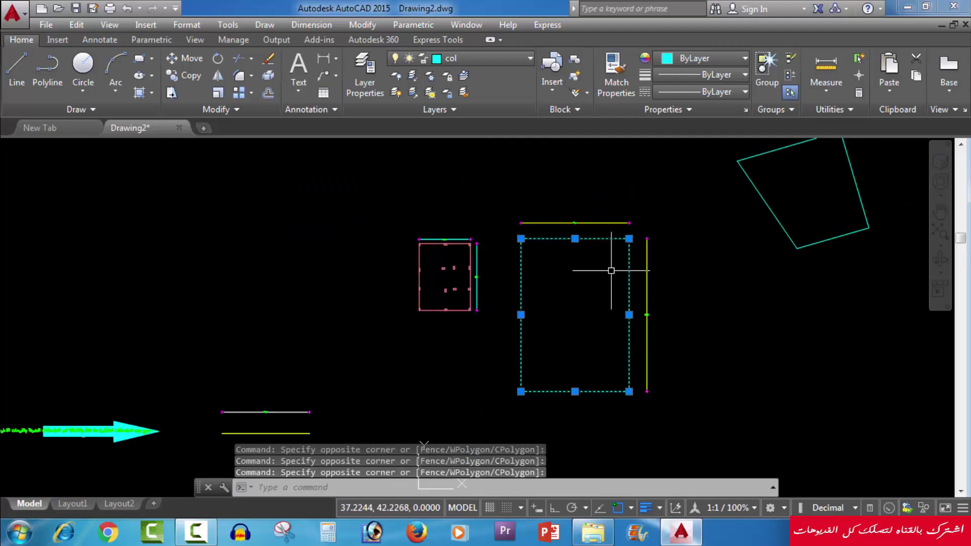
type("j")
key("Return")
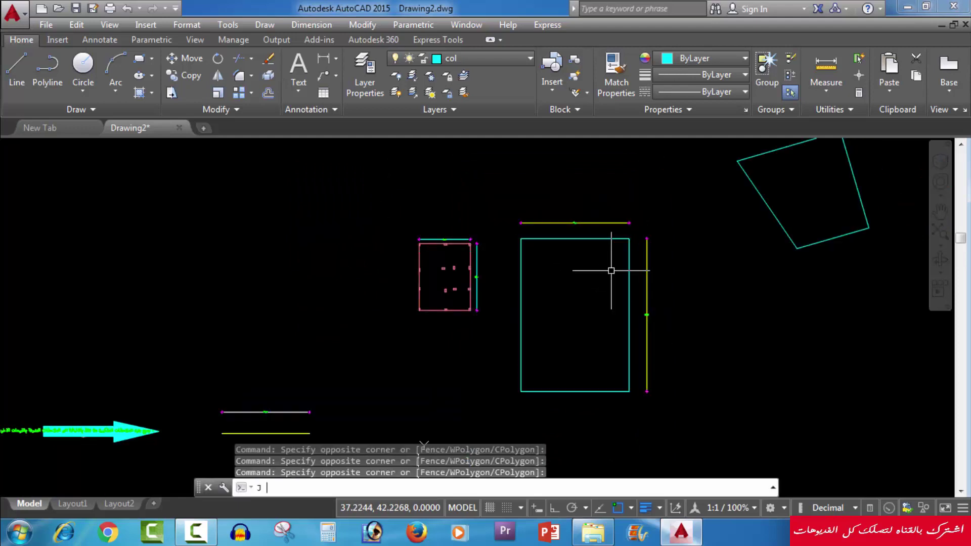
- LIST the joined polyline on layer col: area 623.7000, perimeter 101.4000
left_click(555, 347)
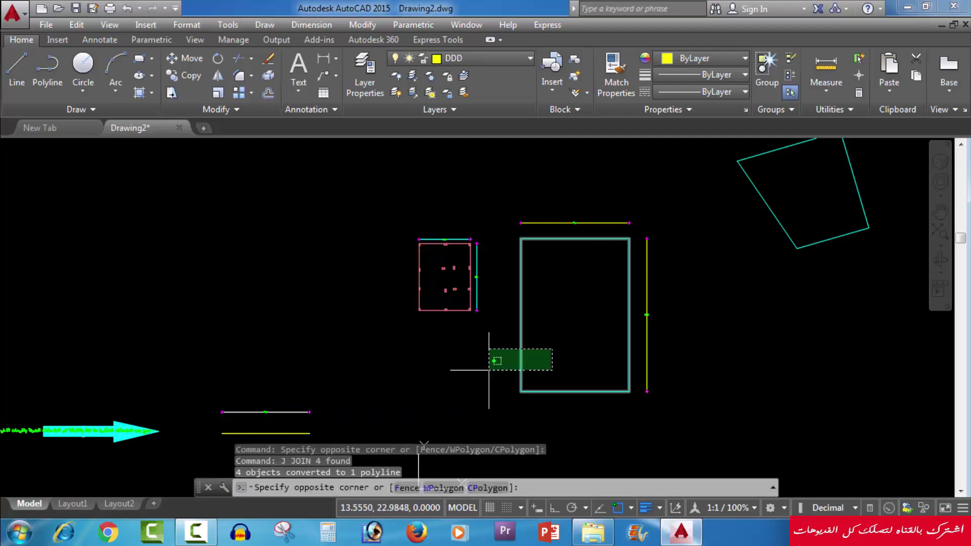
left_click(488, 370)
key("Escape")
key("Escape")
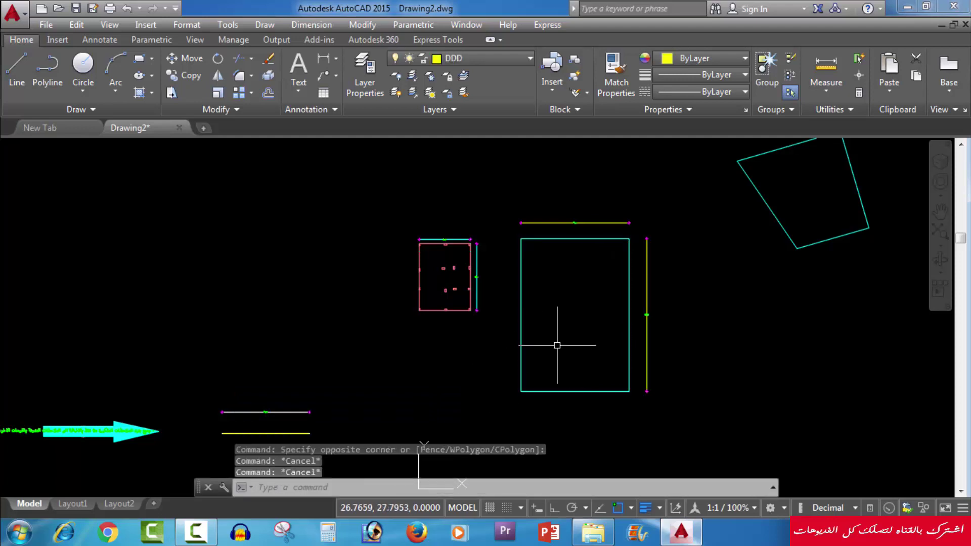
type("li")
key("Return")
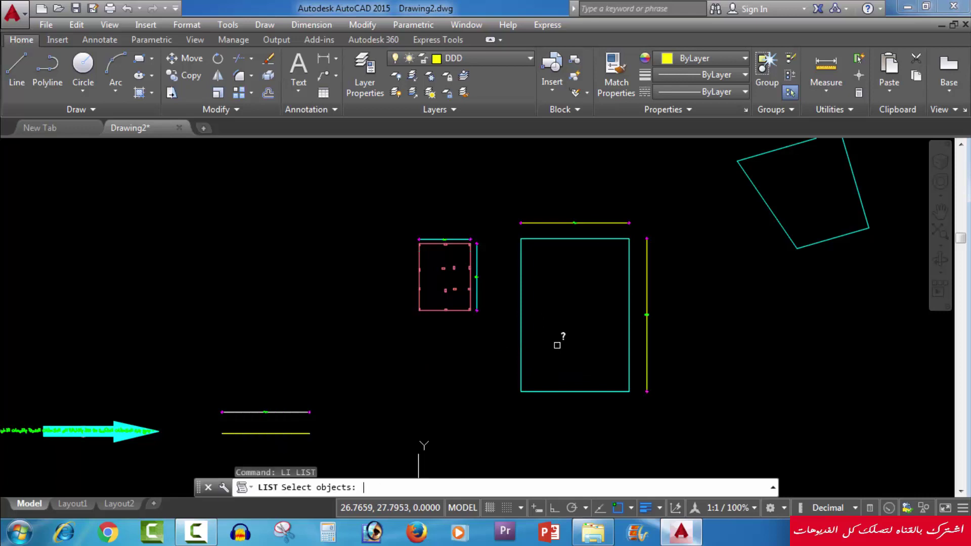
left_click(520, 326)
key("Return")
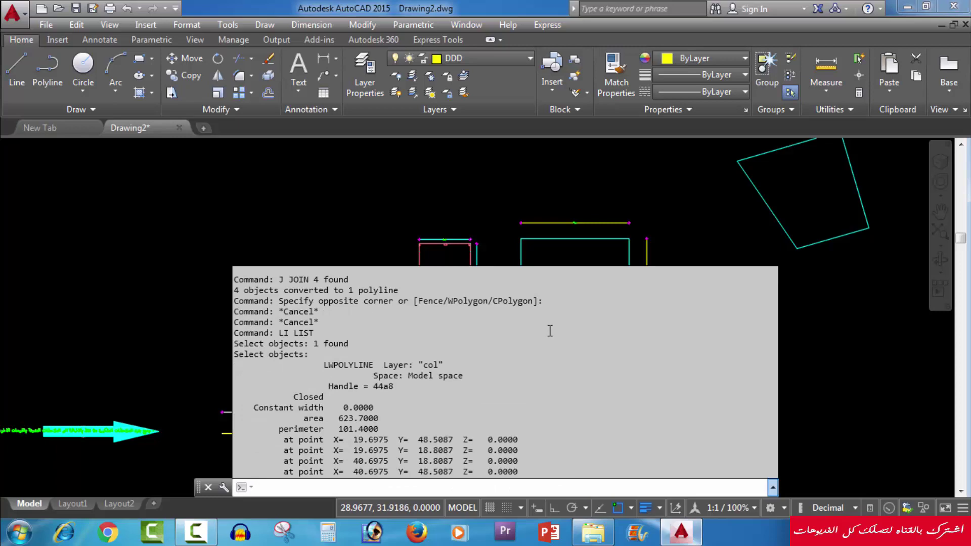
key("Escape")
scroll(541, 342, "down", 6)
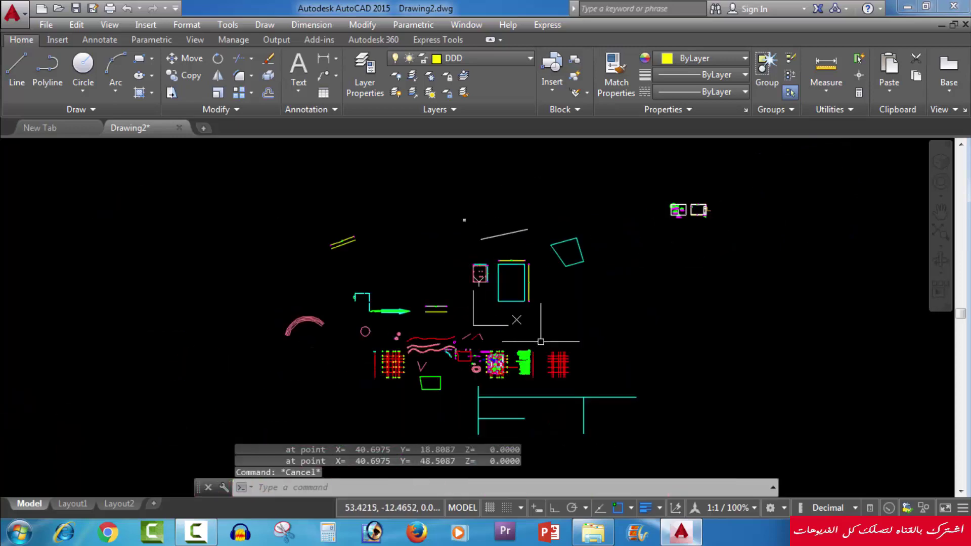
- Isolate layer col by picking a column rectangle, leaving only the cyan column outlines
scroll(541, 342, "up", 1)
scroll(511, 354, "up", 3)
scroll(509, 356, "up", 2)
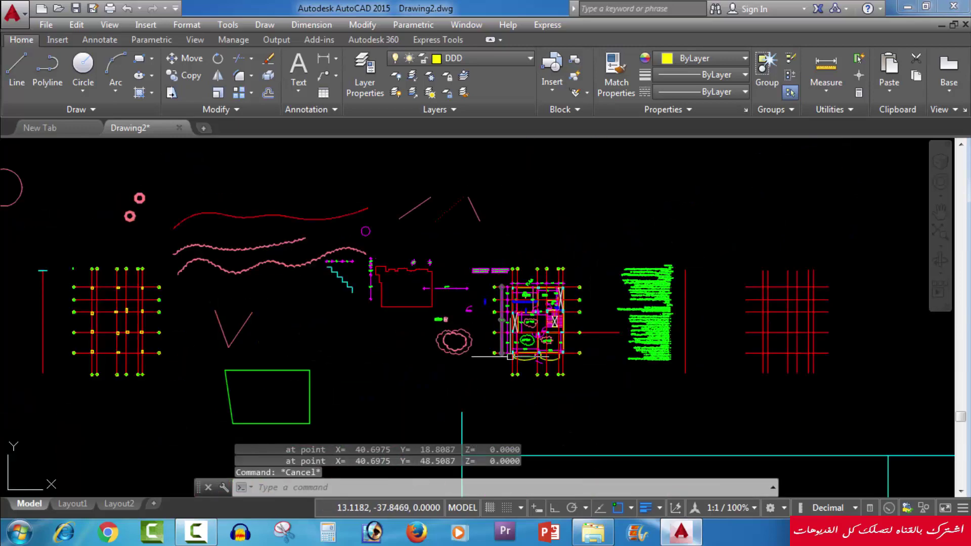
scroll(506, 353, "up", 2)
scroll(484, 340, "up", 4)
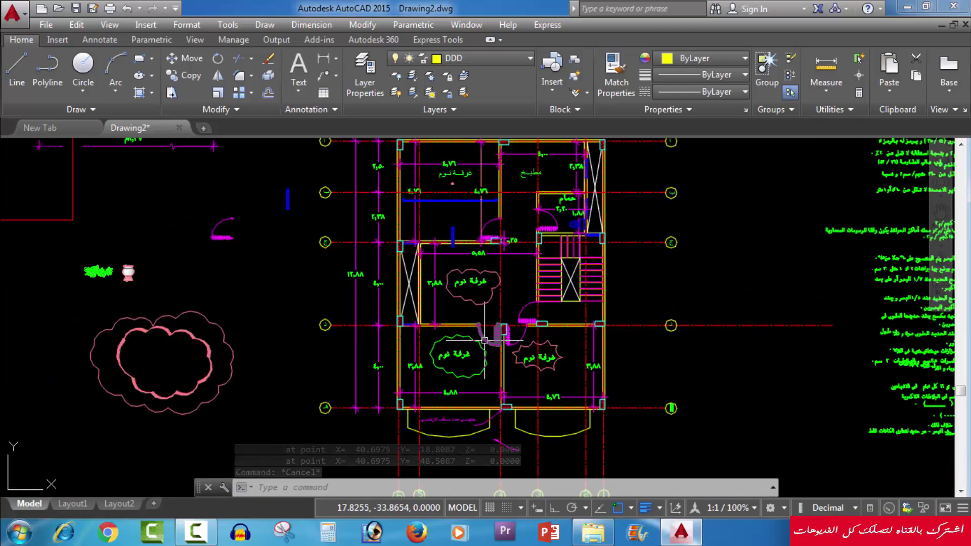
middle_click_drag(546, 171, 551, 200)
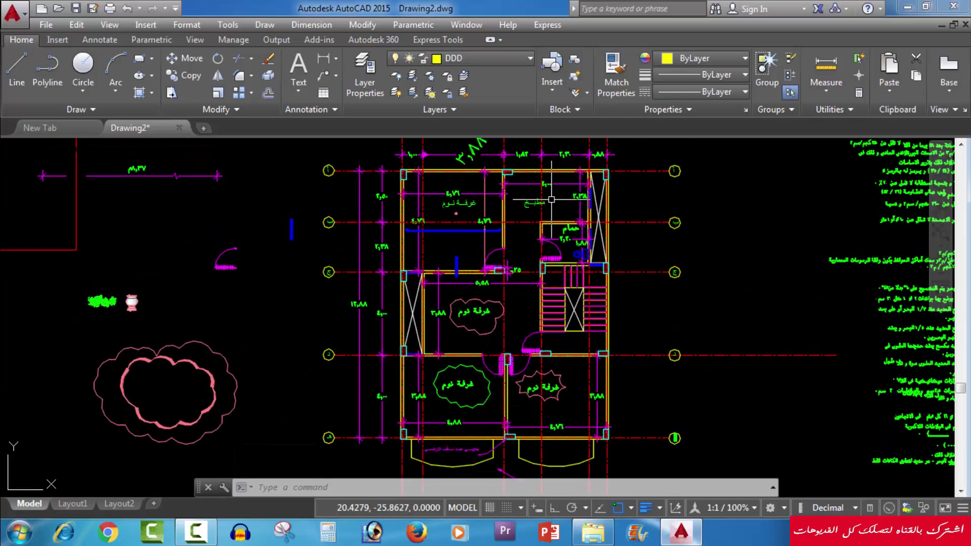
left_click(417, 77)
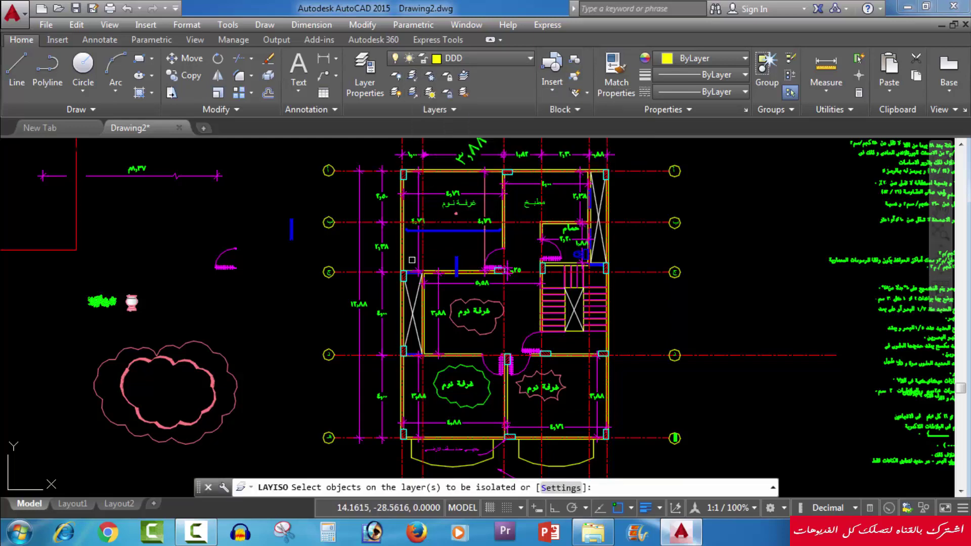
scroll(455, 258, "up", 3)
scroll(465, 254, "up", 4)
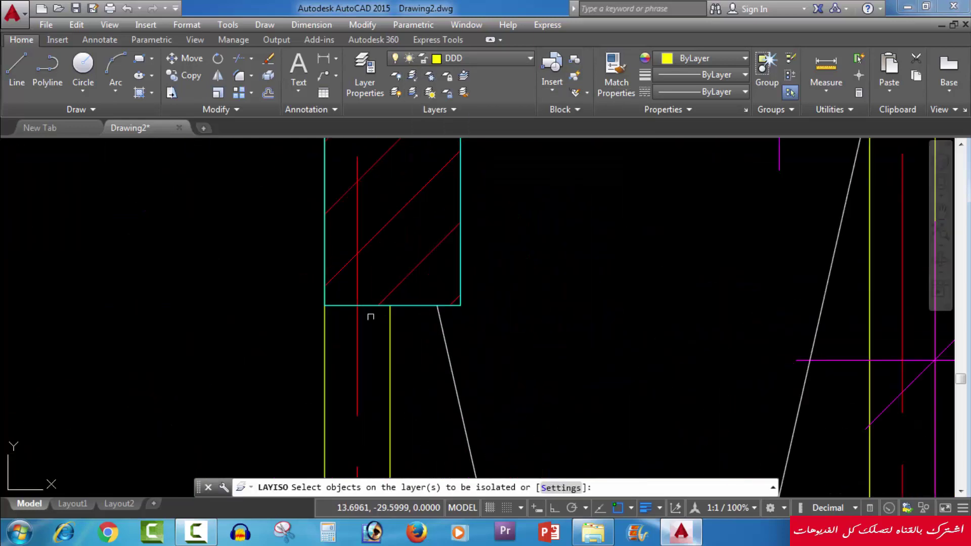
left_click(461, 255)
key("Return")
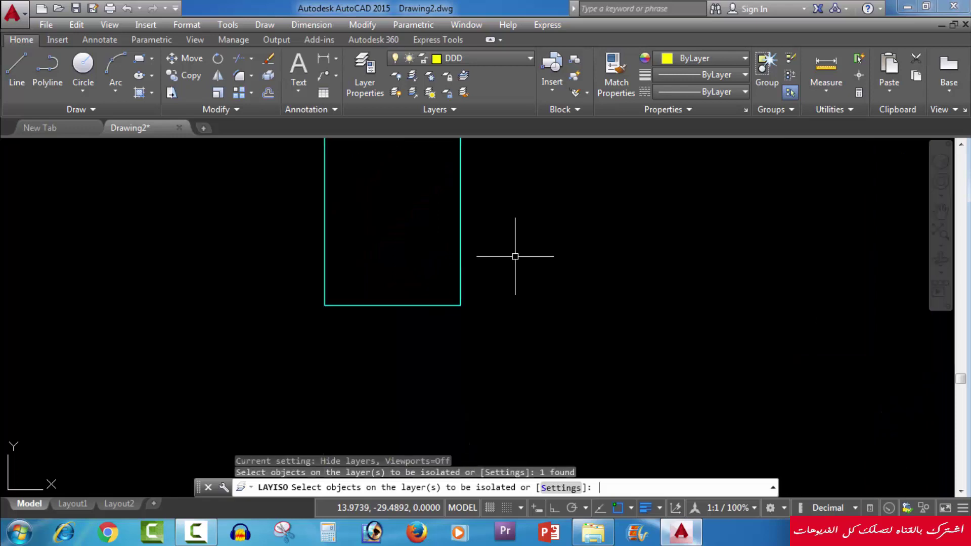
key("Return")
scroll(466, 264, "down", 3)
scroll(466, 264, "down", 4)
middle_click_drag(481, 267, 438, 265)
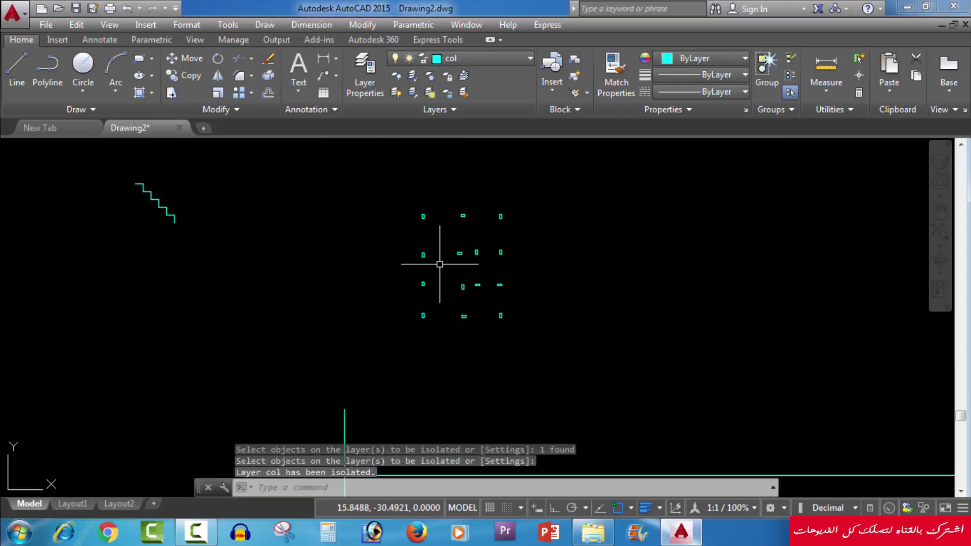
- Copy the 14 column outlines up and to the right, then unisolate the layers
left_click(411, 194)
left_click(529, 338)
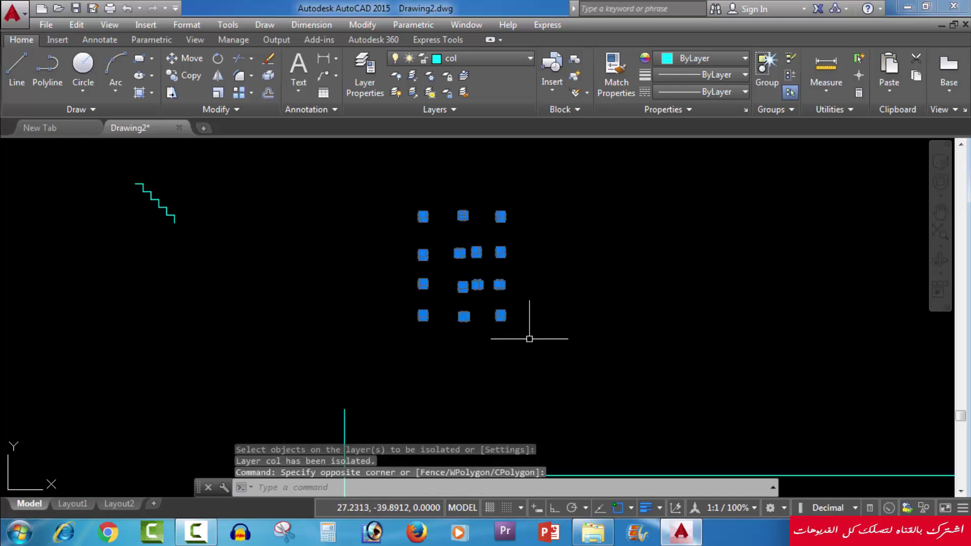
type("co")
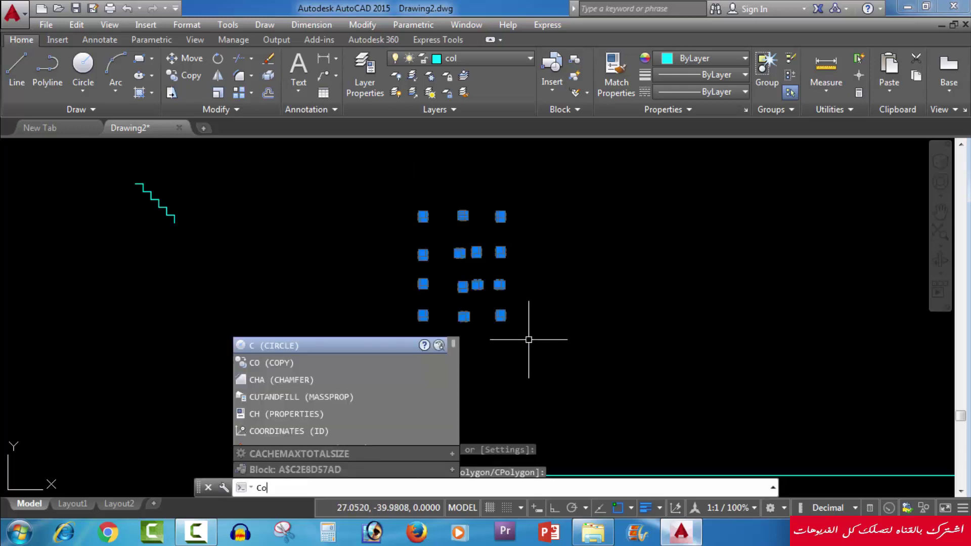
key("Return")
left_click(459, 278)
scroll(456, 279, "down", 8)
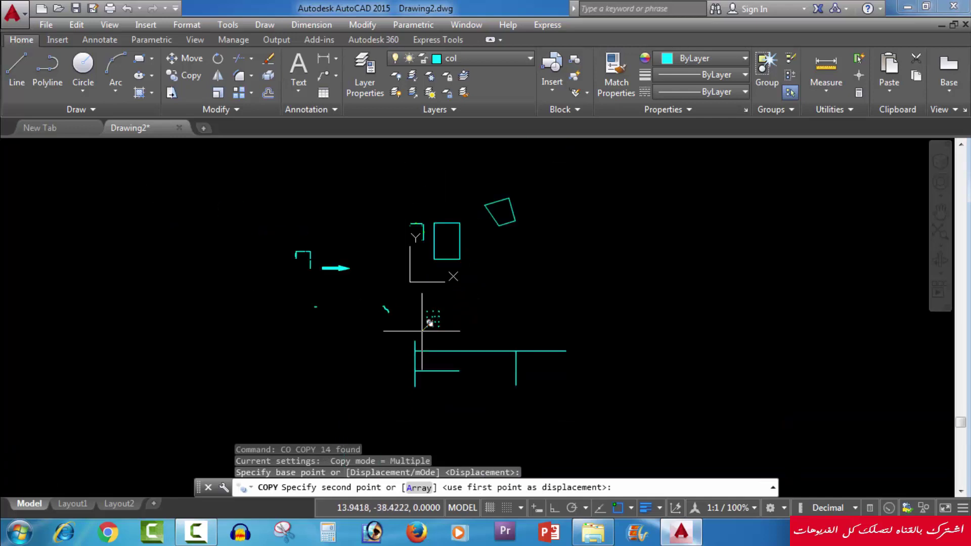
left_click(561, 204)
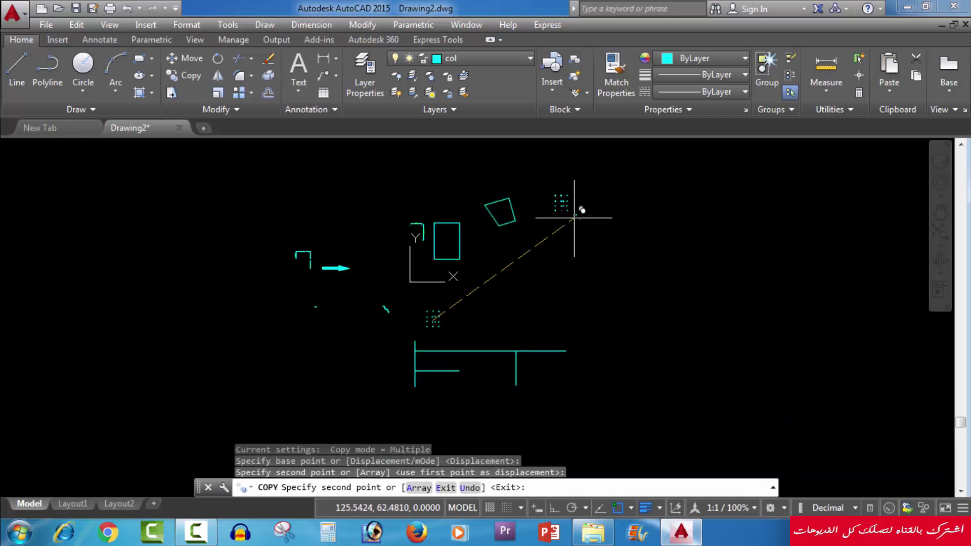
key("Escape")
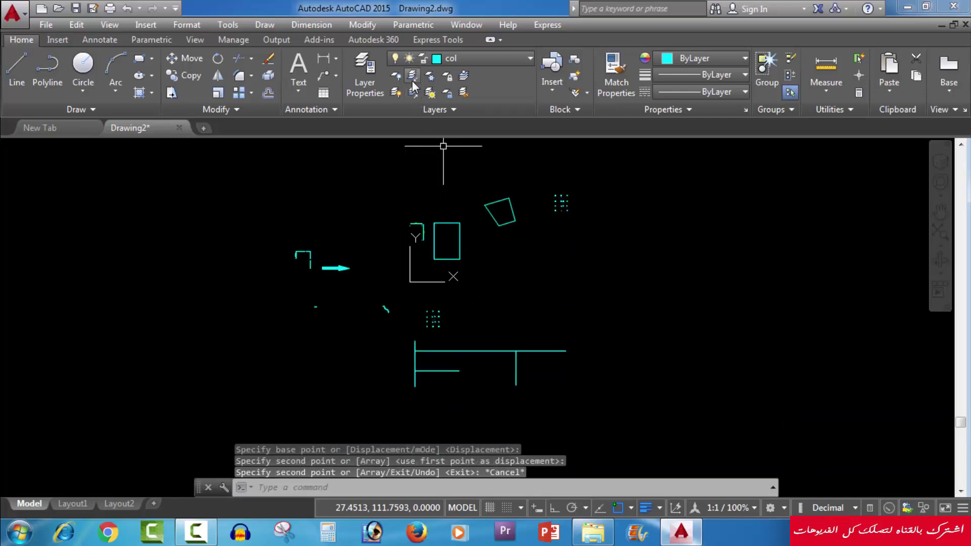
left_click(413, 92)
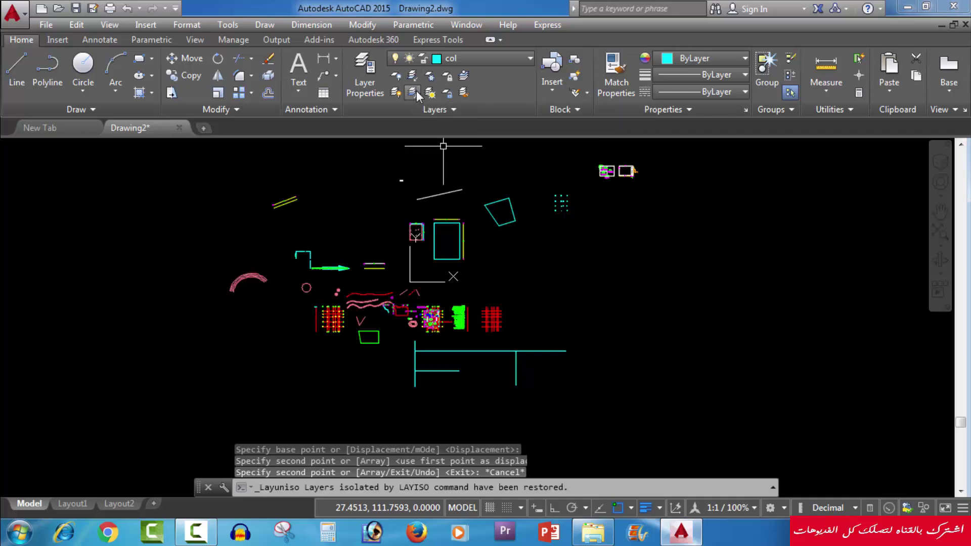
scroll(562, 202, "up", 4)
scroll(591, 238, "up", 3)
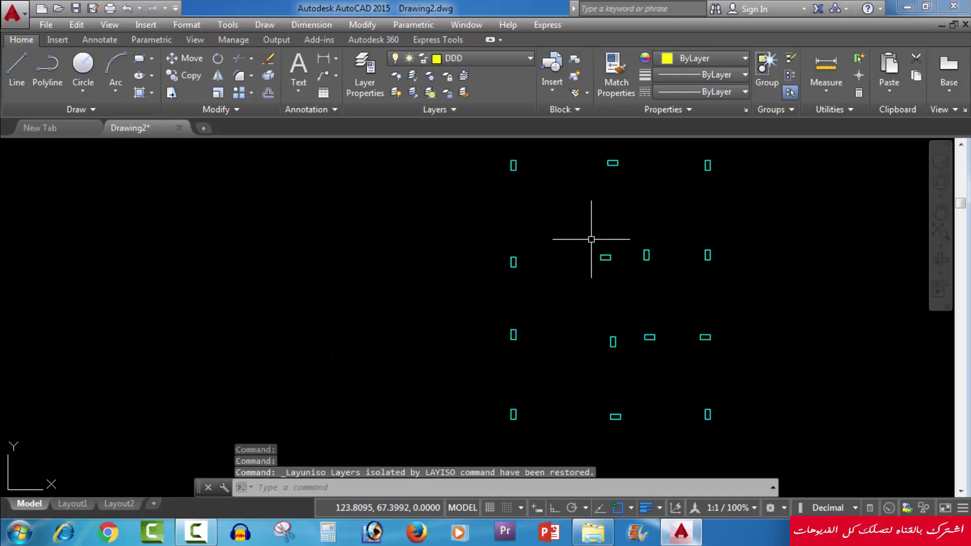
mouse_move(591, 245)
middle_mouse_down()
mouse_move(474, 229)
mouse_move(455, 267)
middle_mouse_up()
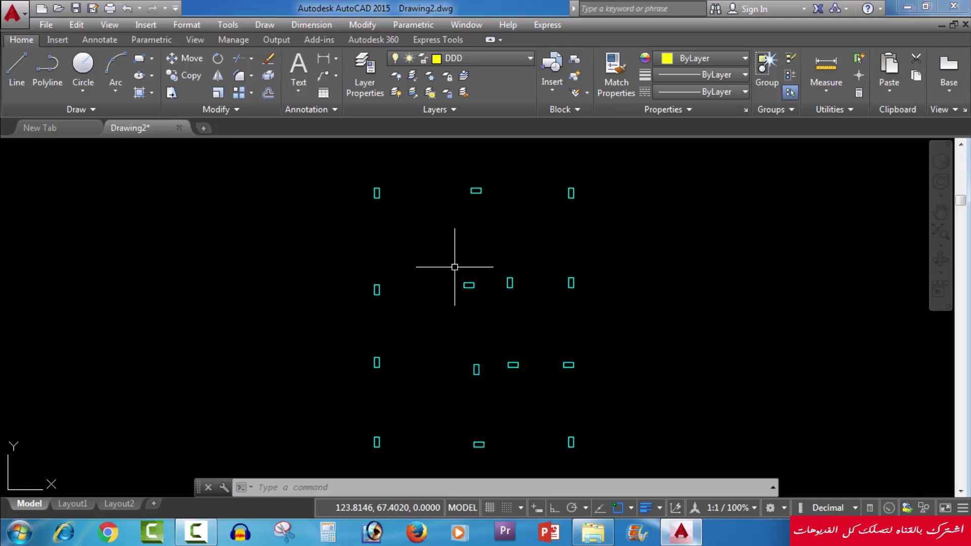
left_click(324, 58)
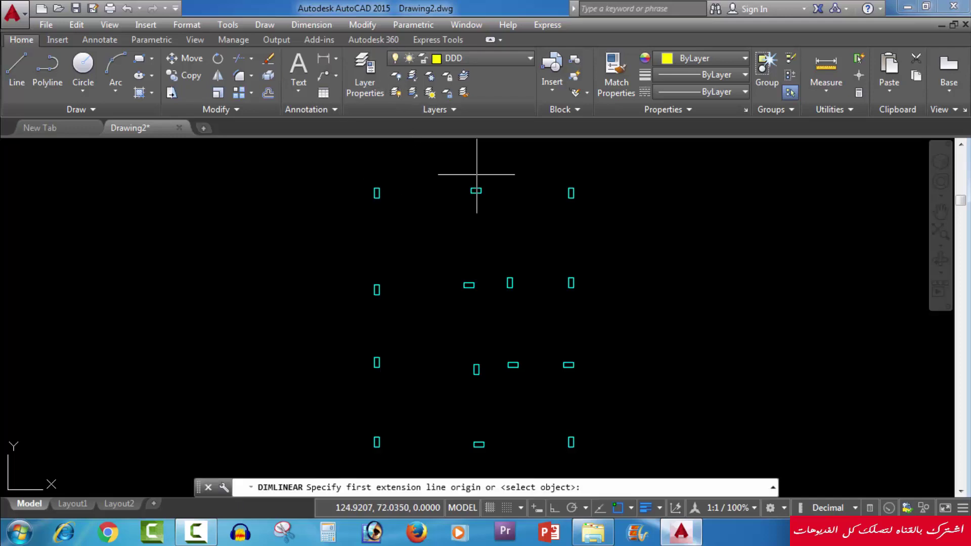
scroll(476, 175, "up", 5)
left_click(484, 227)
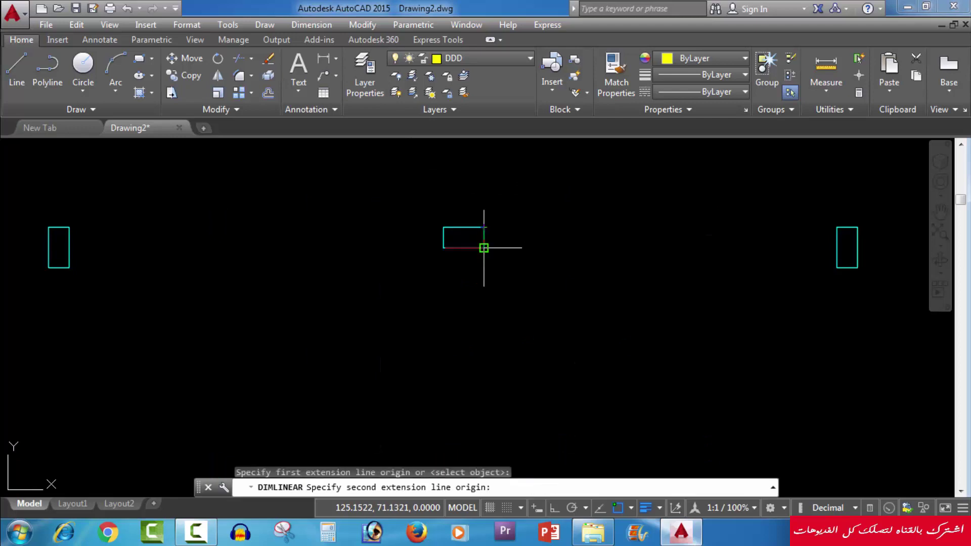
left_click(484, 248)
scroll(497, 242, "up", 4)
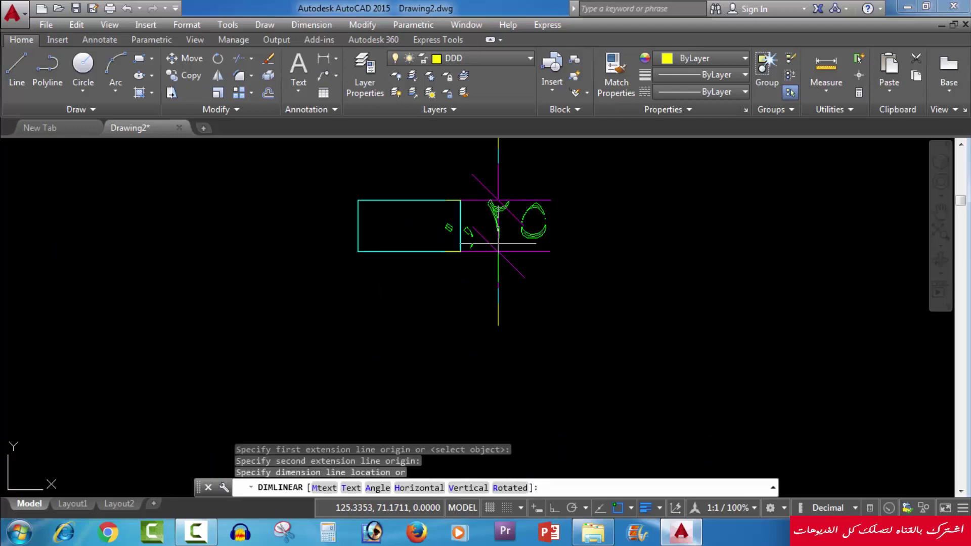
key("Escape")
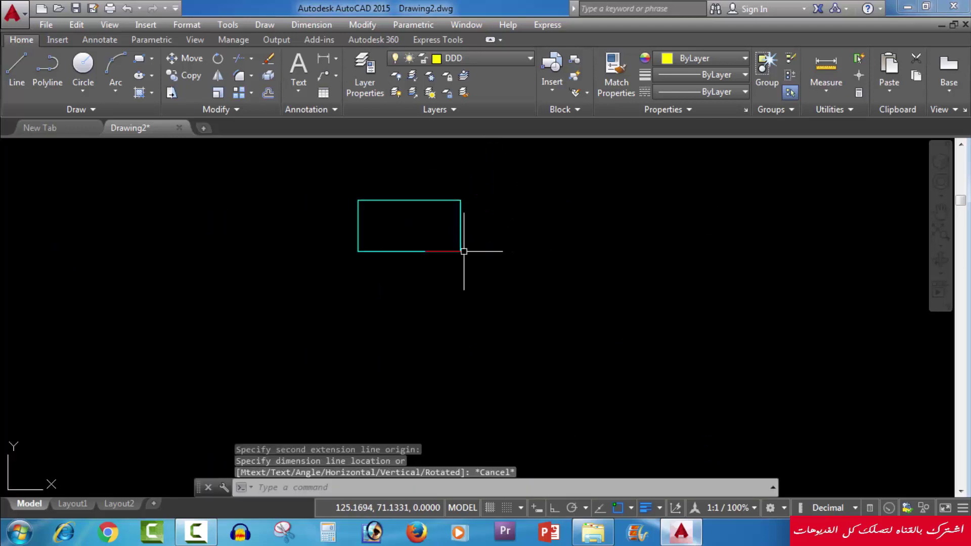
key("Return")
left_click(461, 251)
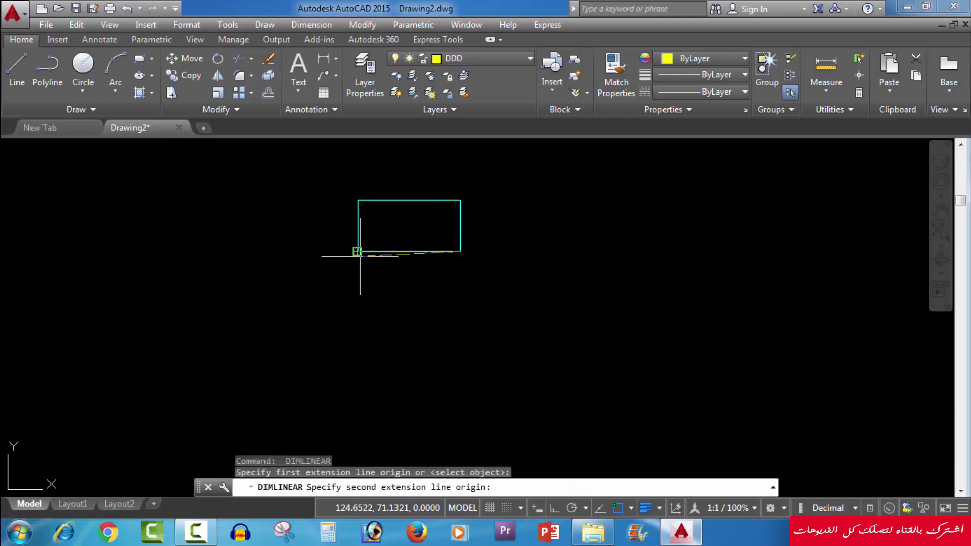
left_click(357, 251)
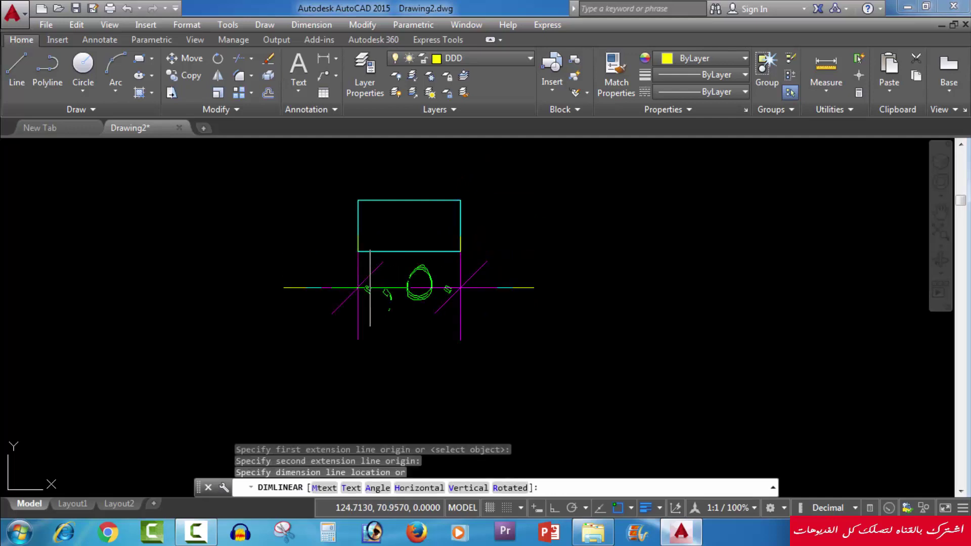
key("Escape")
scroll(435, 271, "down", 3)
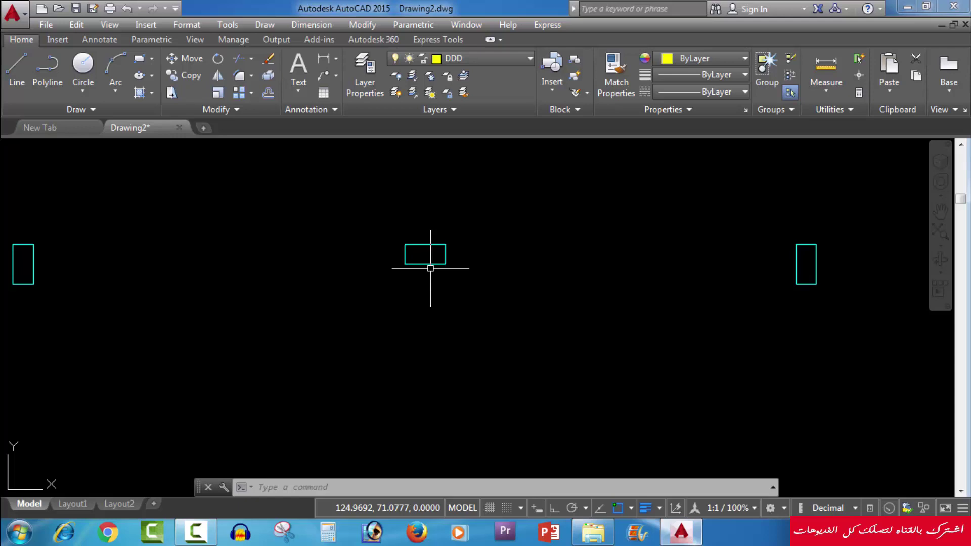
scroll(430, 268, "down", 8)
scroll(431, 269, "down", 2)
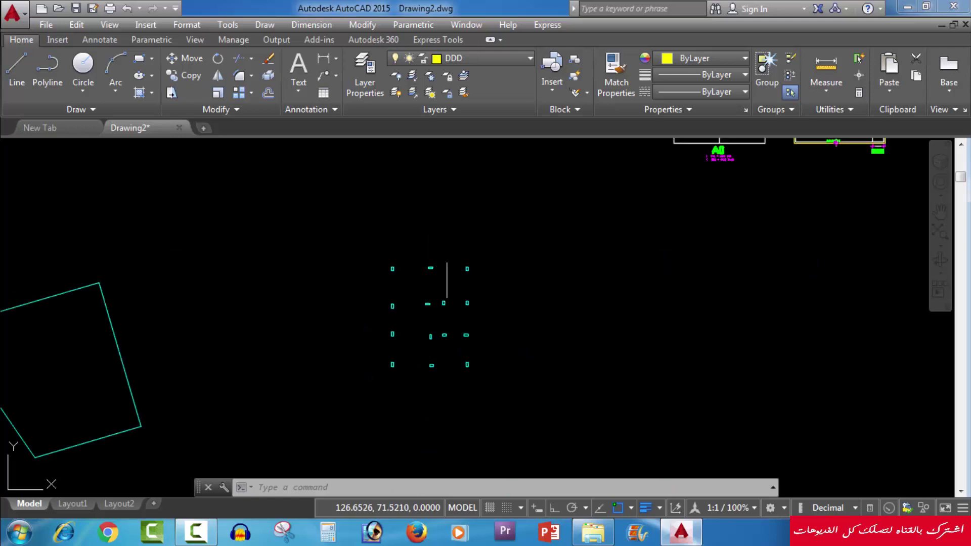
left_click(501, 234)
left_click(351, 395)
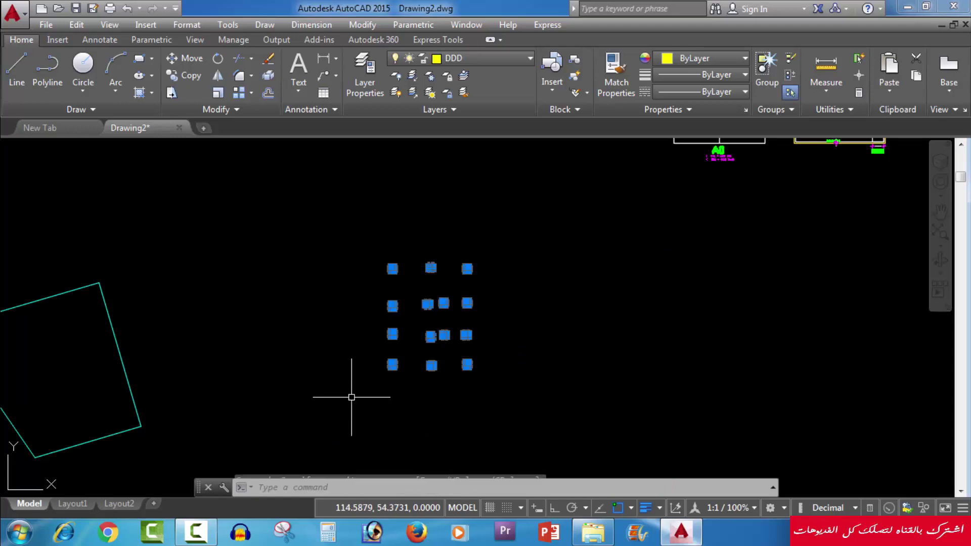
key("Escape")
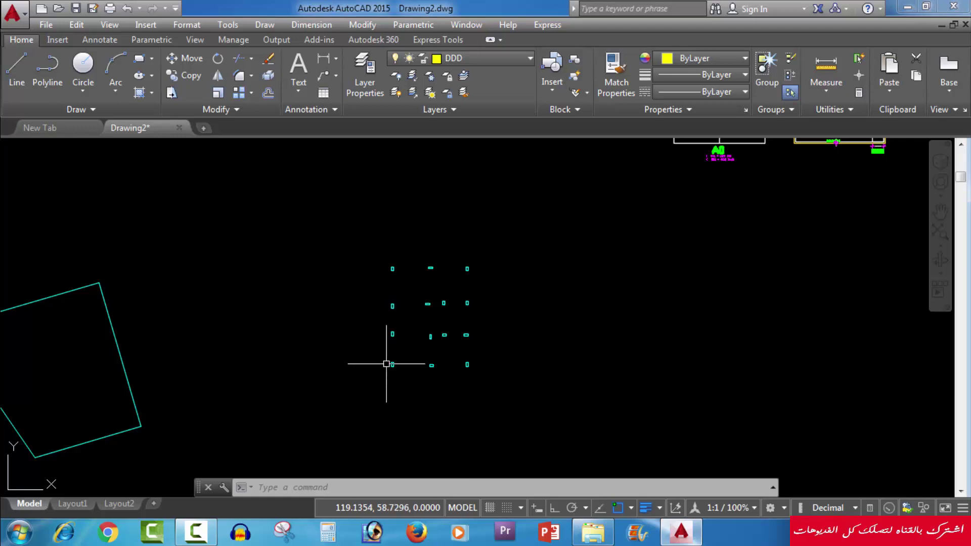
scroll(386, 363, "up", 4)
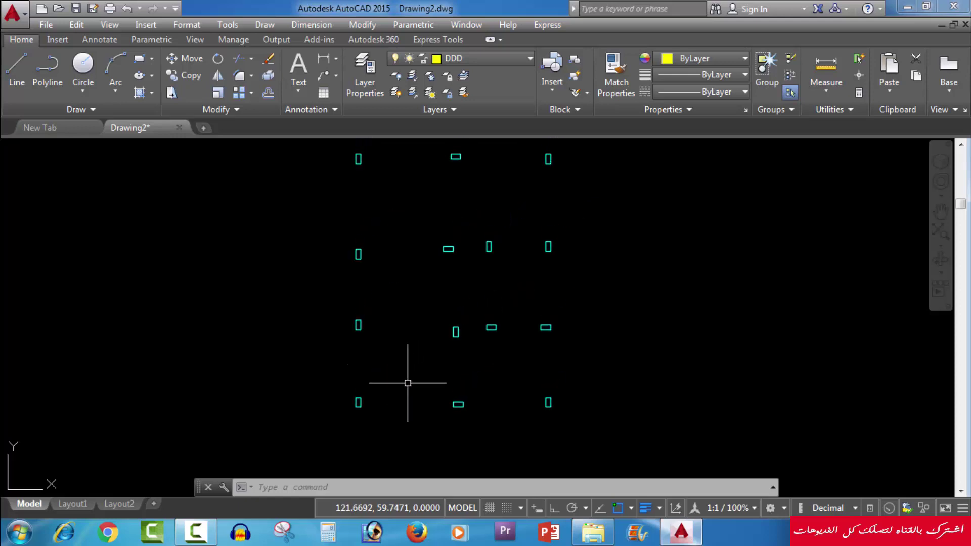
scroll(453, 330, "down", 3)
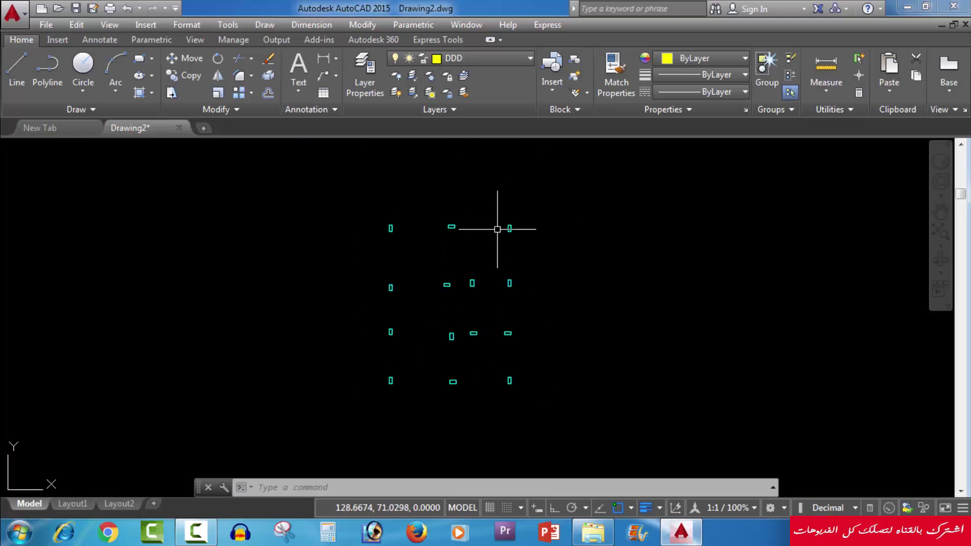
- LIST all 14 column polylines on layer col, each area 0.1250 and perimeter 1.5000
type("LI")
key("Return")
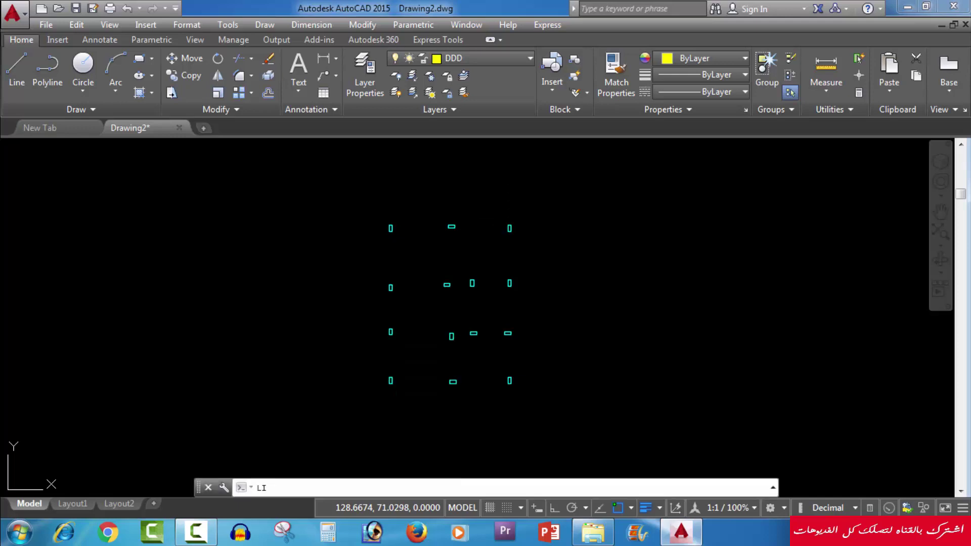
left_click(591, 176)
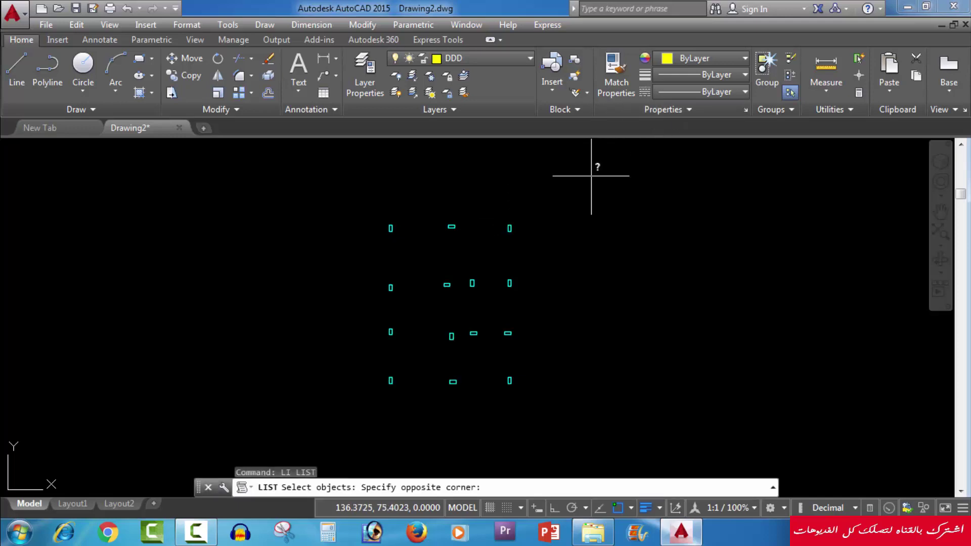
left_click(345, 414)
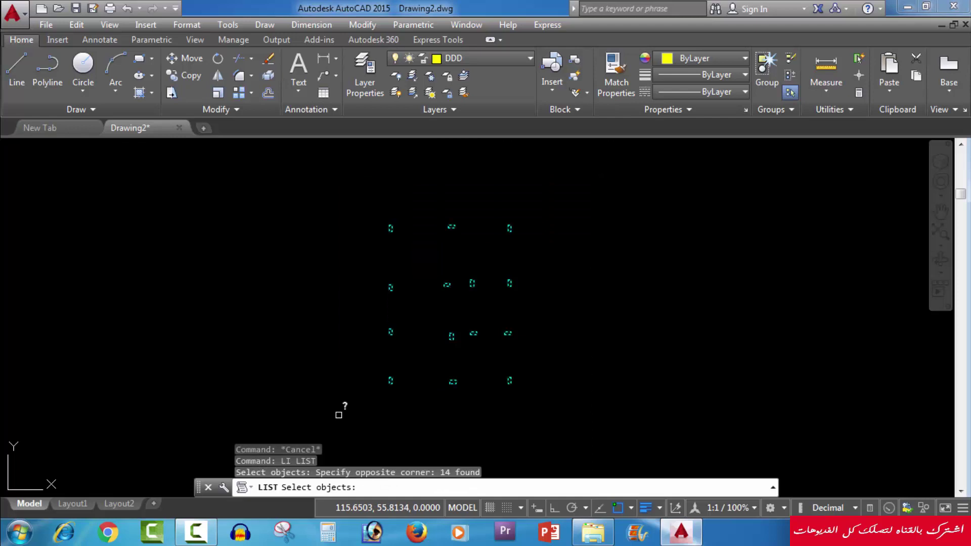
key("Return")
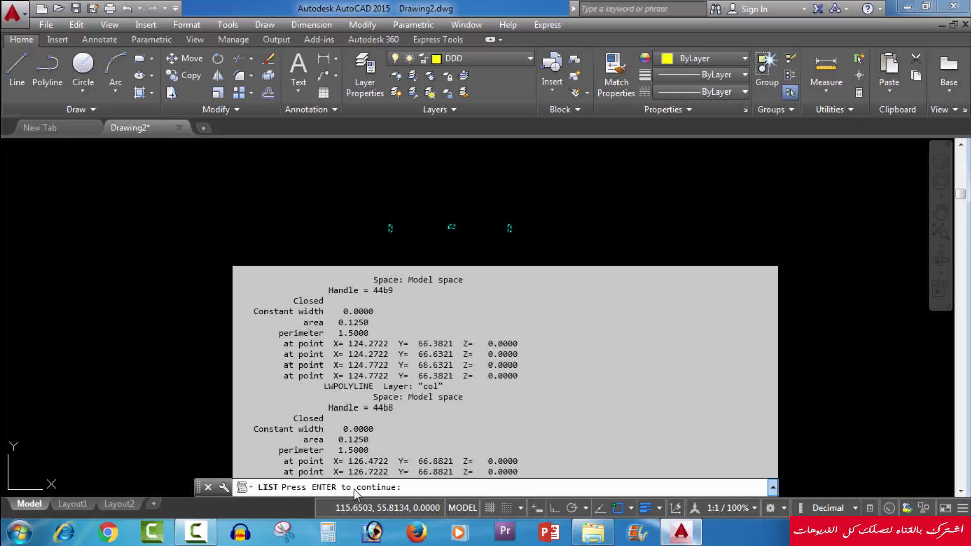
key("Escape")
key("Escape")
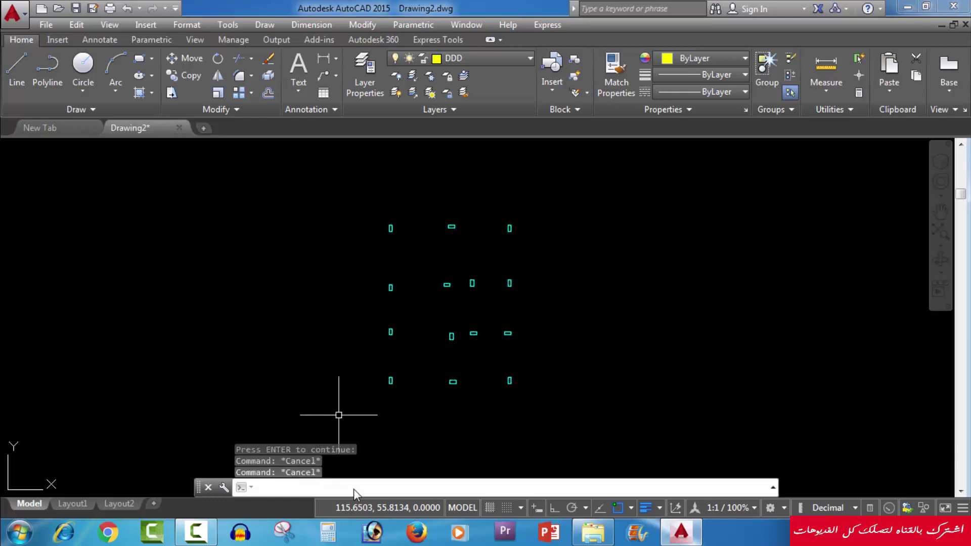
- Re-list the column rectangles, close the listing, recentre the view and restart LIST
type("li")
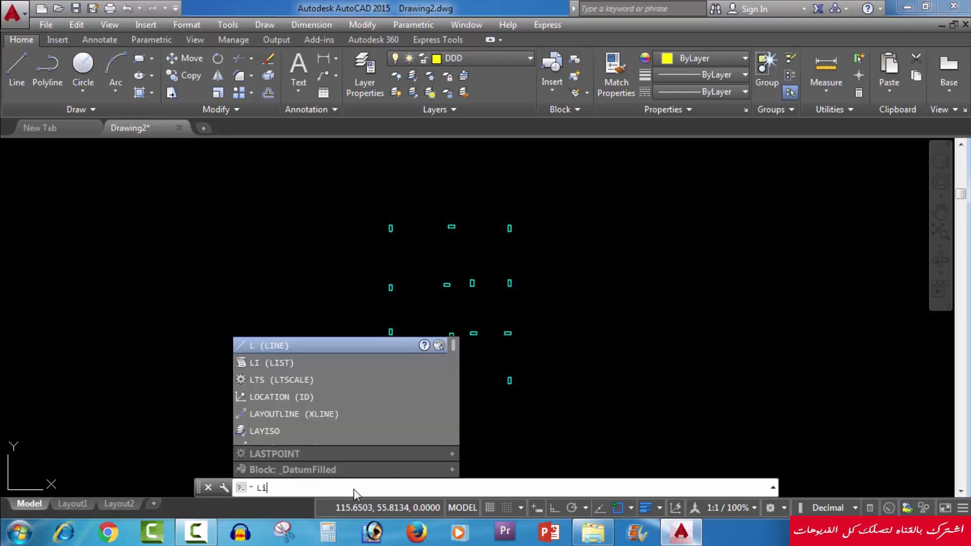
key("Return")
left_click(587, 170)
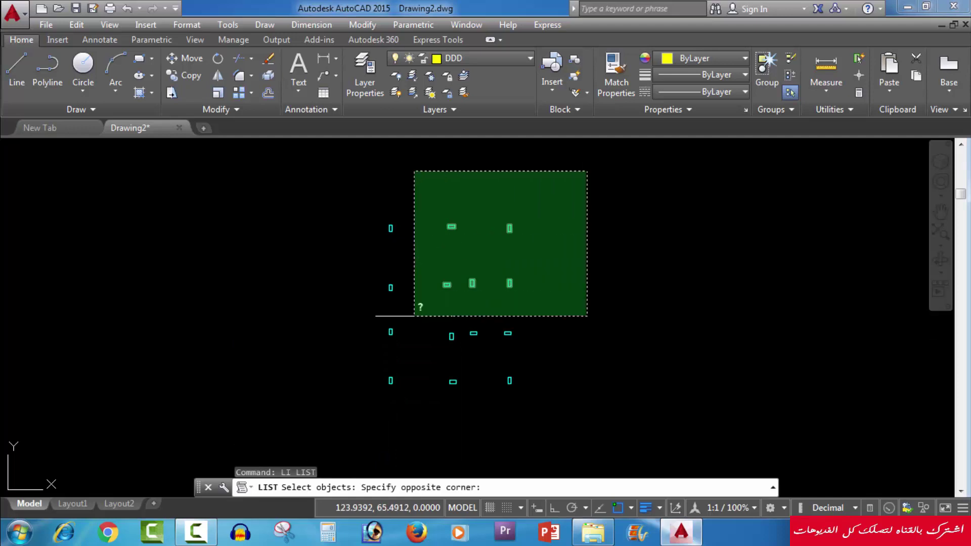
left_click(337, 408)
key("Return")
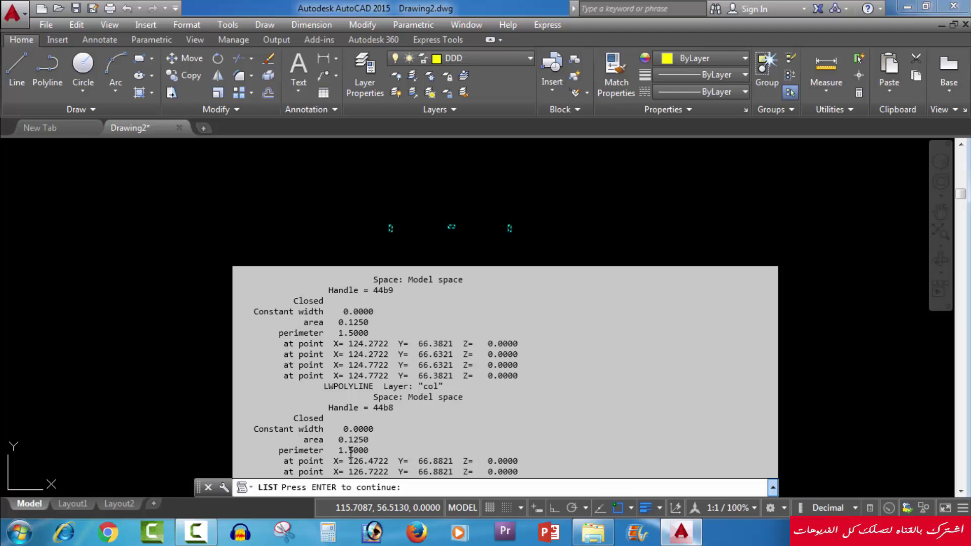
key("F2")
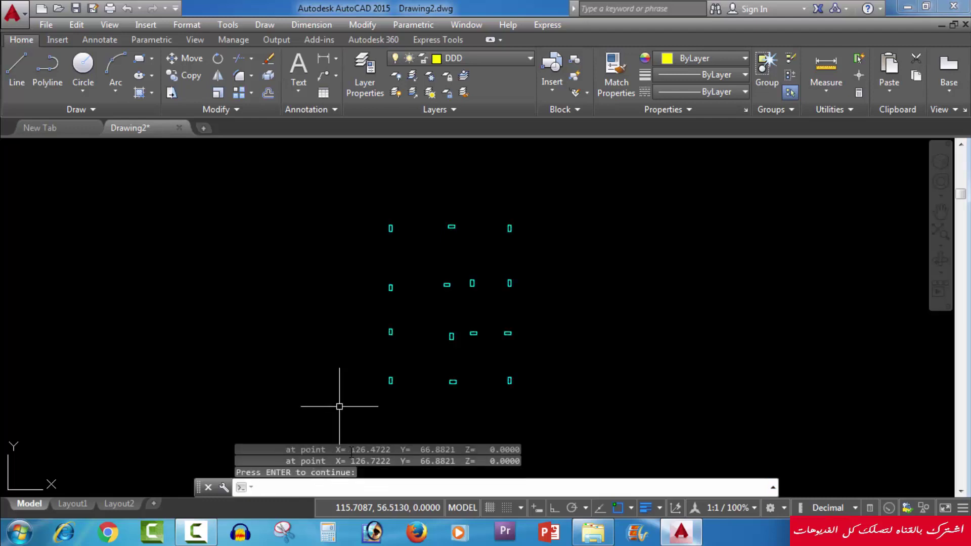
key("Return")
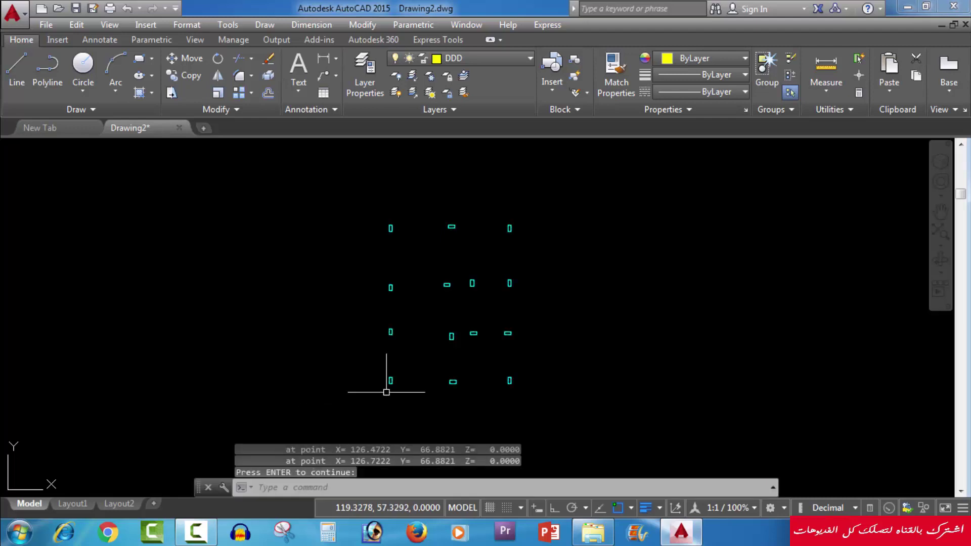
middle_click_drag(485, 253, 440, 292)
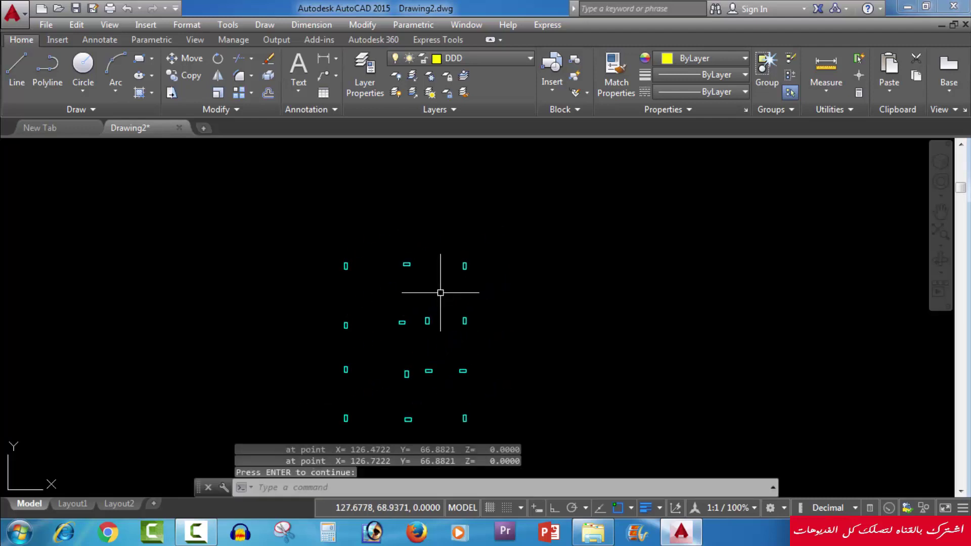
key("Return")
- LIST one column rectangle to confirm area 0.1250 and perimeter 1.5000
scroll(462, 255, "up", 4)
scroll(462, 254, "up", 2)
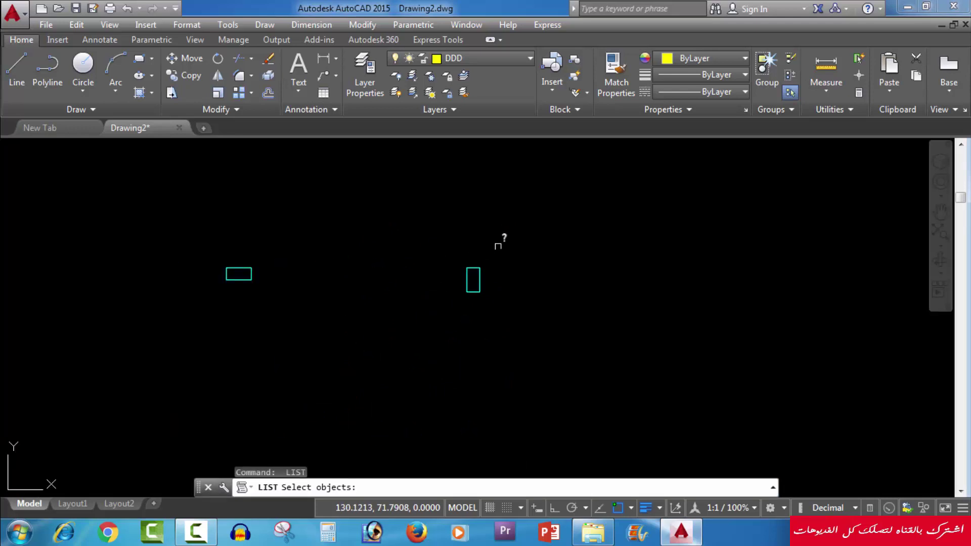
left_click(500, 246)
left_click(447, 329)
key("Return")
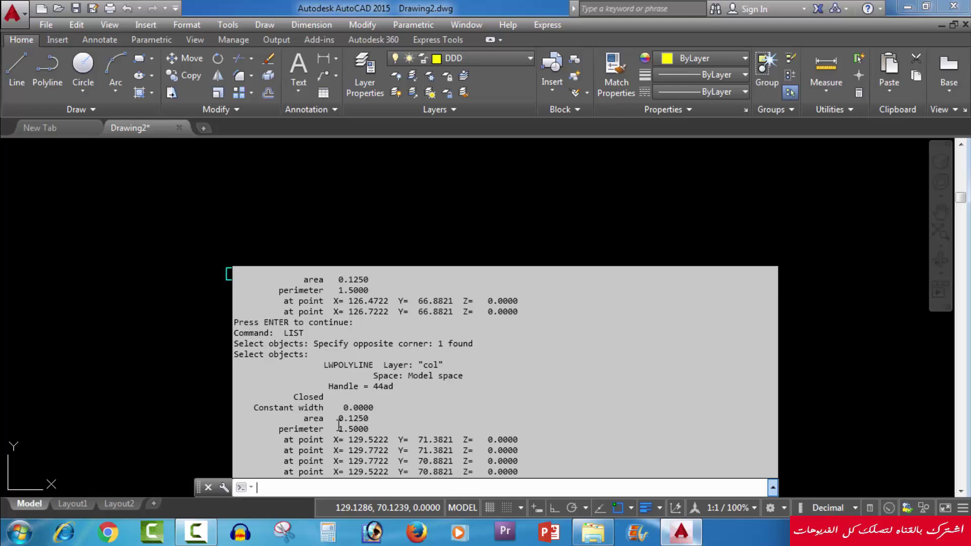
key("F2")
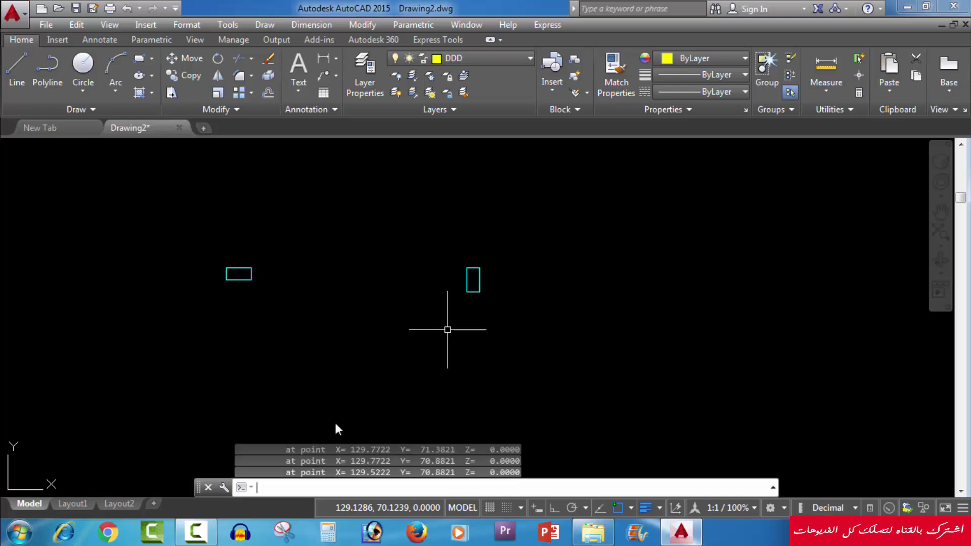
key("Escape")
- Repeat LIST on a window over the whole column grid, then cancel
scroll(566, 232, "down", 3)
key("Return")
left_click(605, 202)
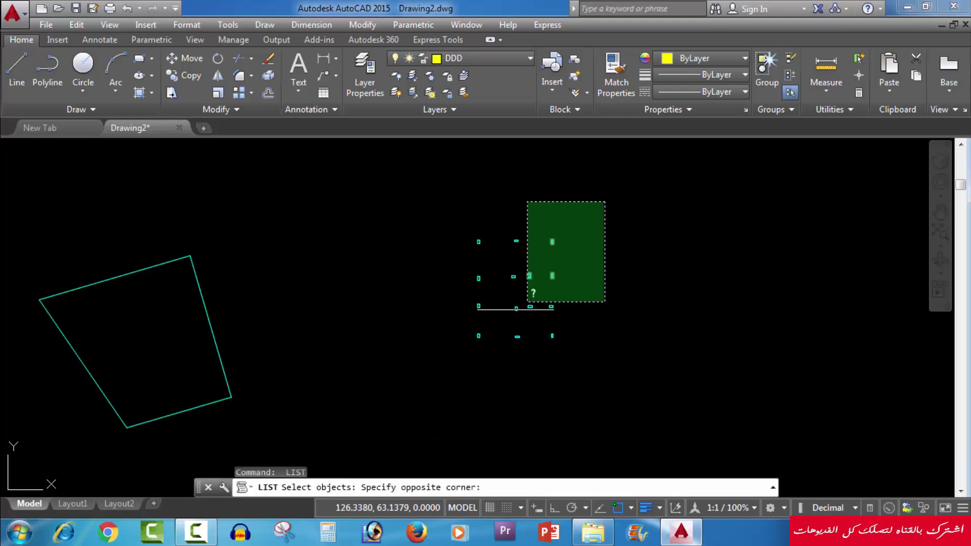
left_click(451, 363)
key("Return")
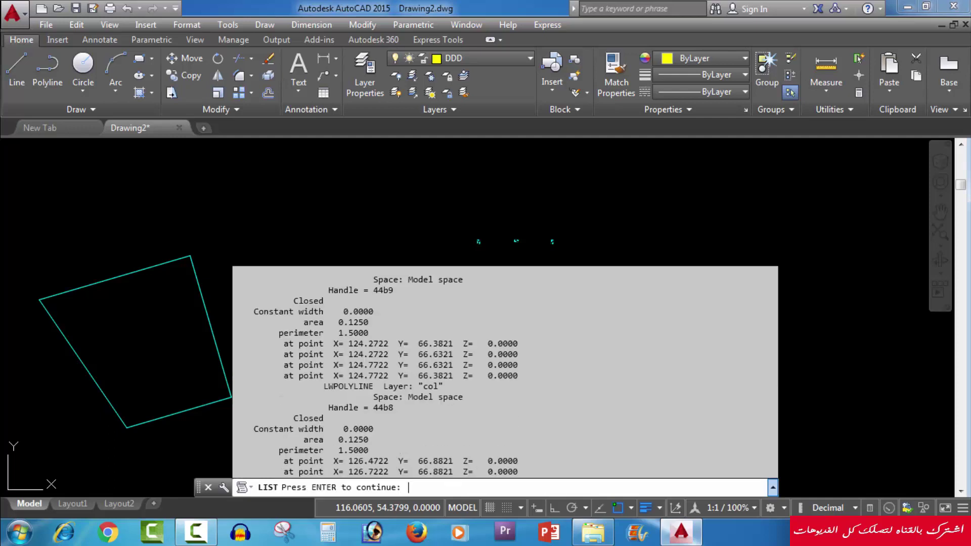
key("F2")
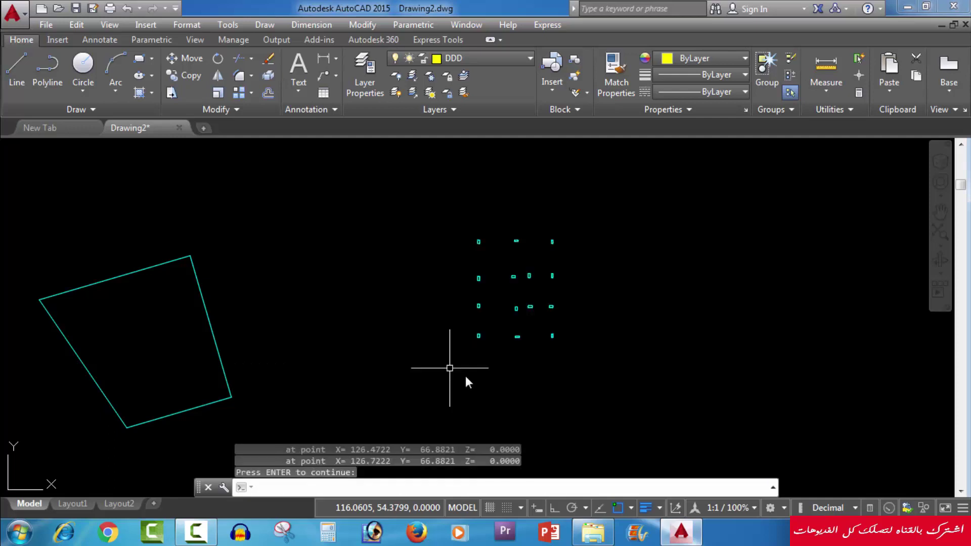
key("Escape")
scroll(525, 298, "down", 5)
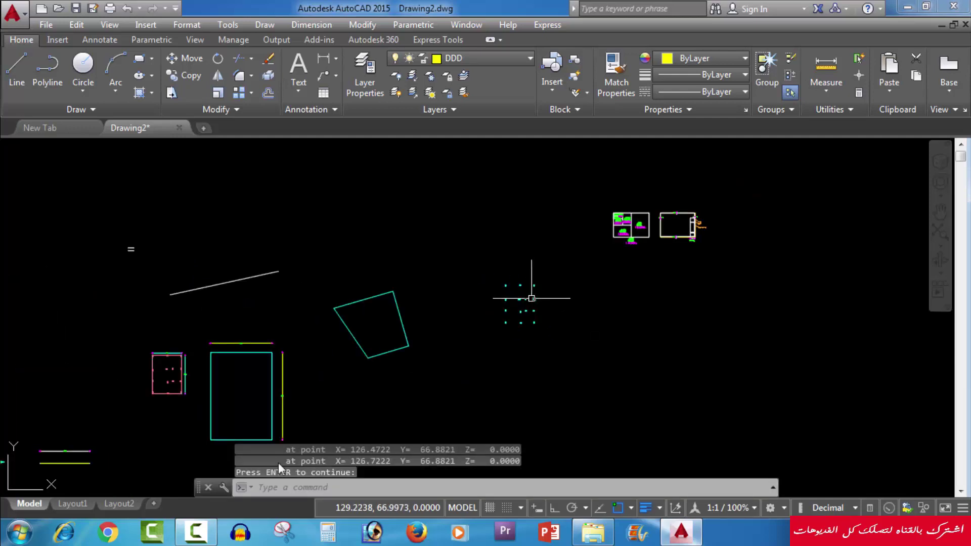
- LIST the cyan rectangle and pink region, reading area 130.0000 and perimeter 46.0000
middle_click_drag(304, 389, 370, 365)
key("Return")
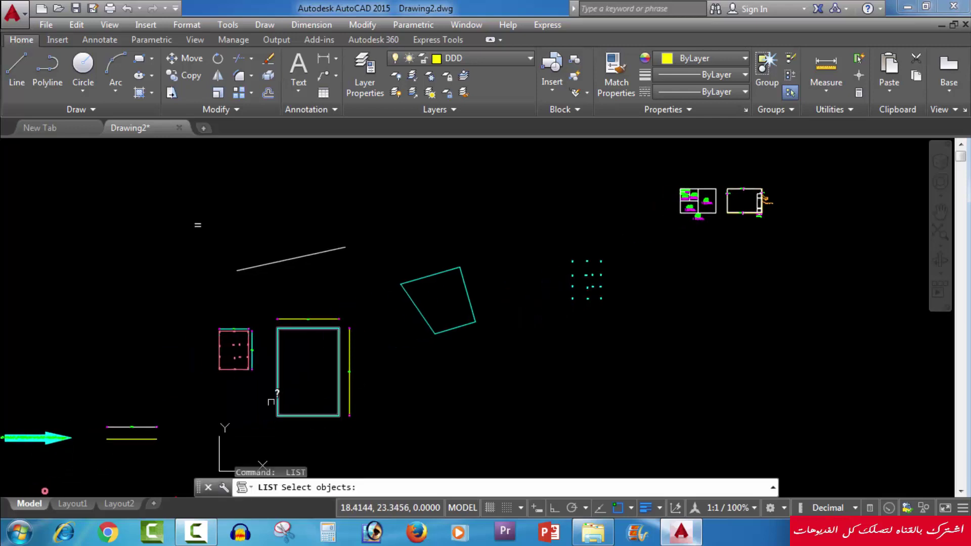
left_click(277, 392)
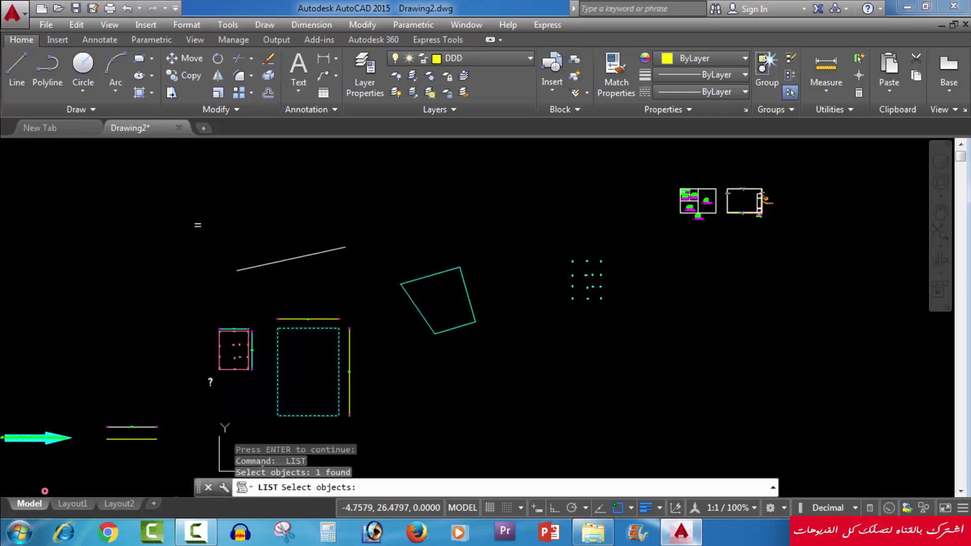
left_click(235, 369)
key("Return")
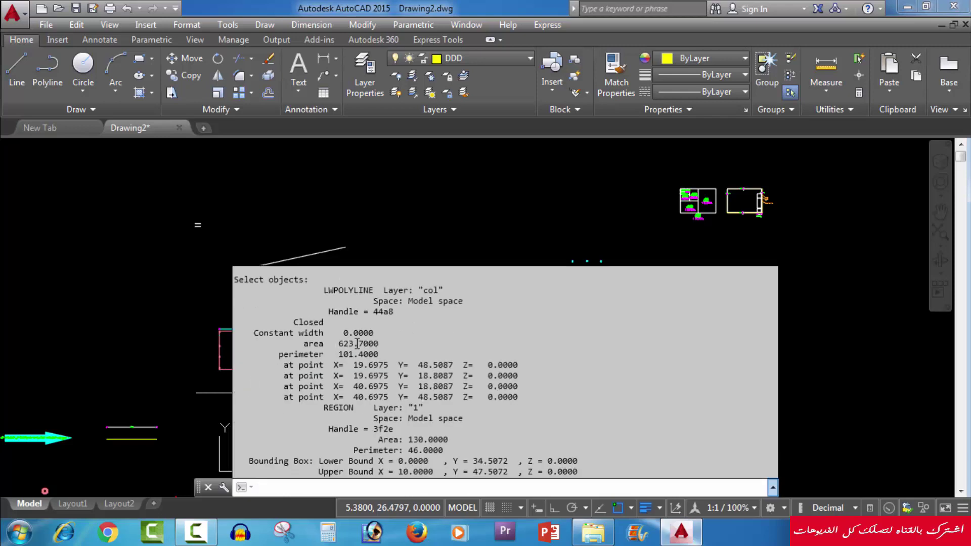
key("Escape")
key("Escape")
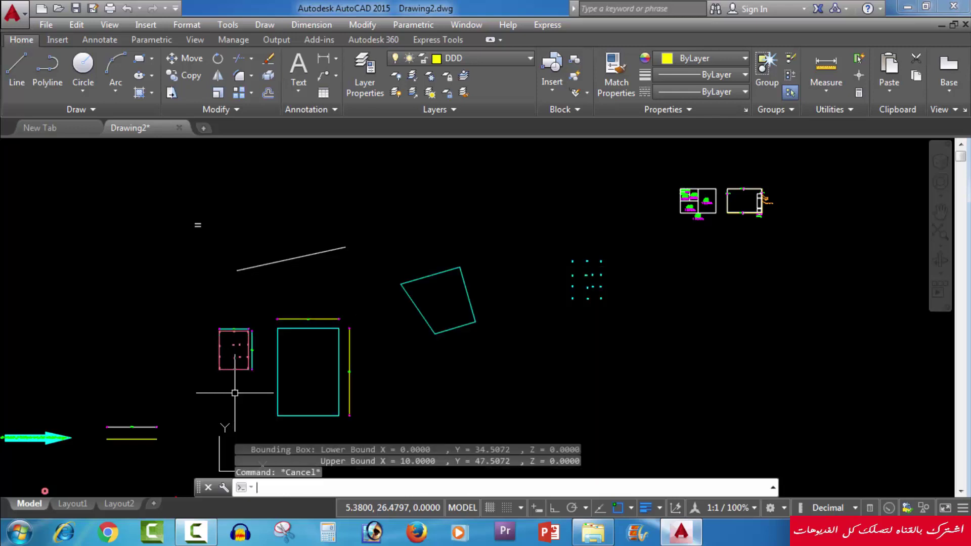
key("Escape")
middle_click_drag(509, 318, 411, 366)
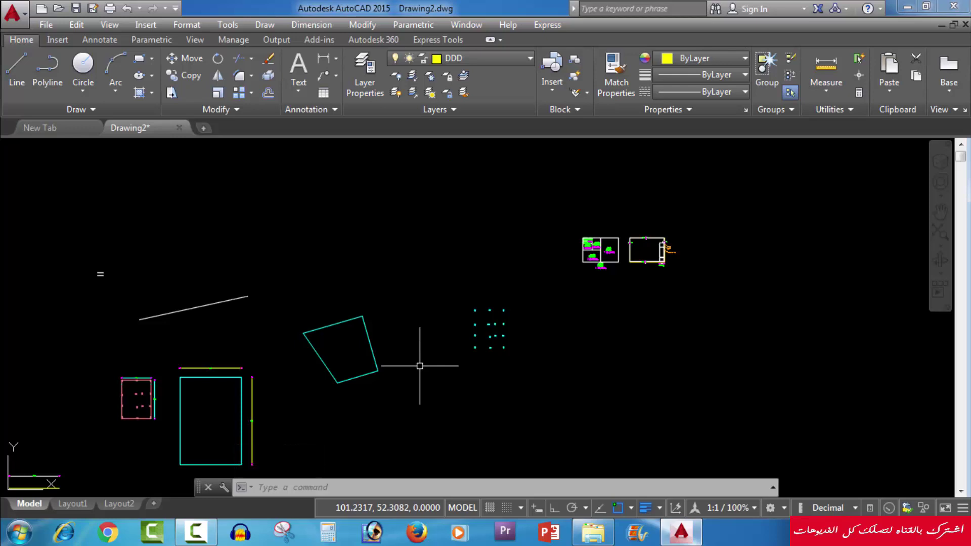
scroll(490, 331, "up", 5)
middle_click_drag(528, 395, 487, 270)
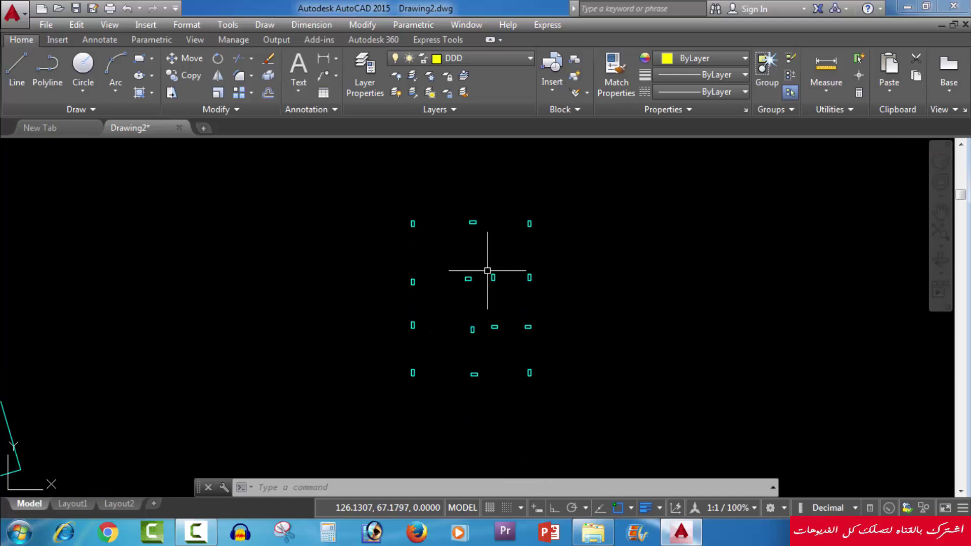
mouse_move(489, 273)
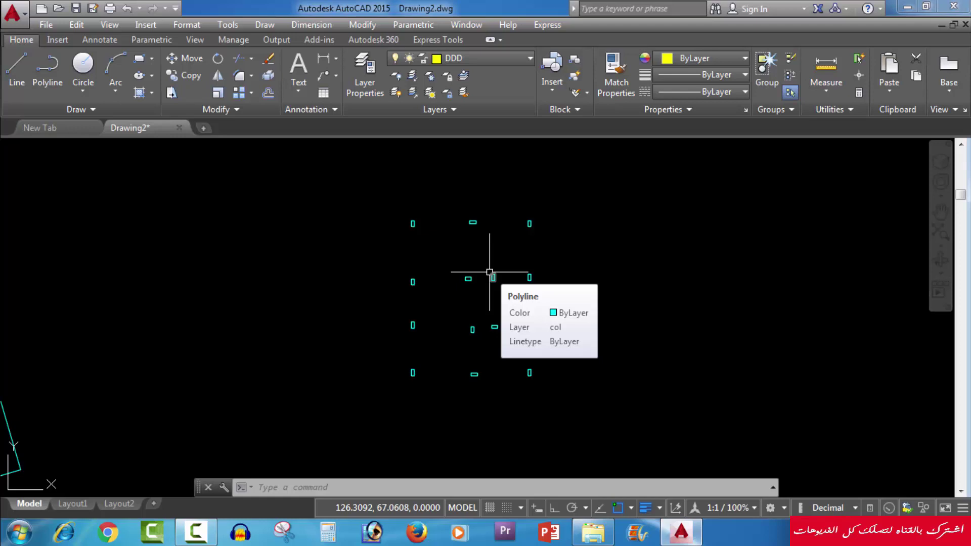
type("M")
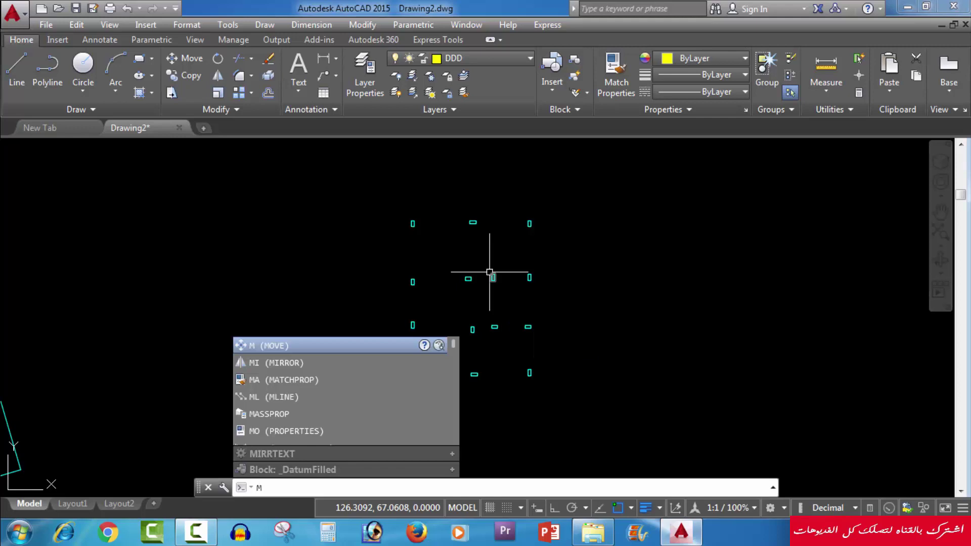
type("A")
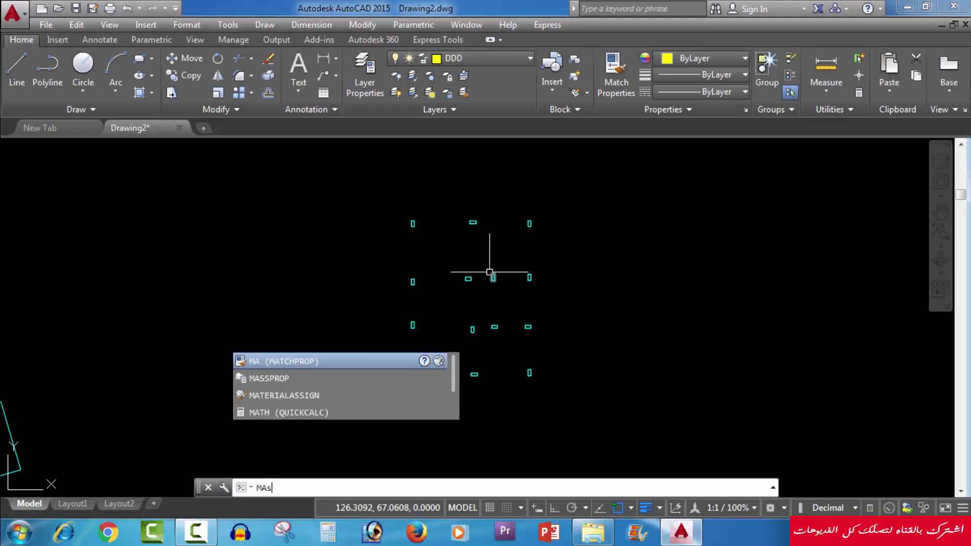
type("SSPROP")
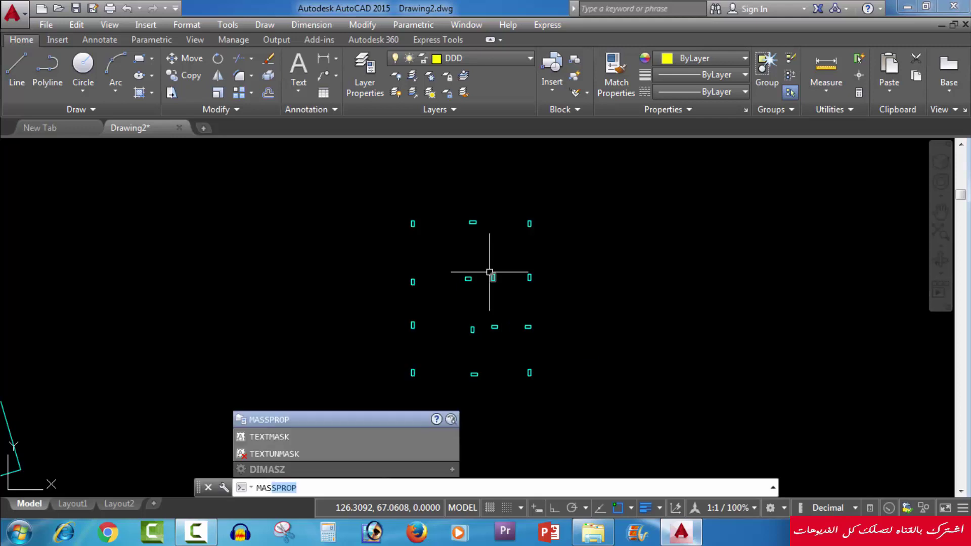
key("Return")
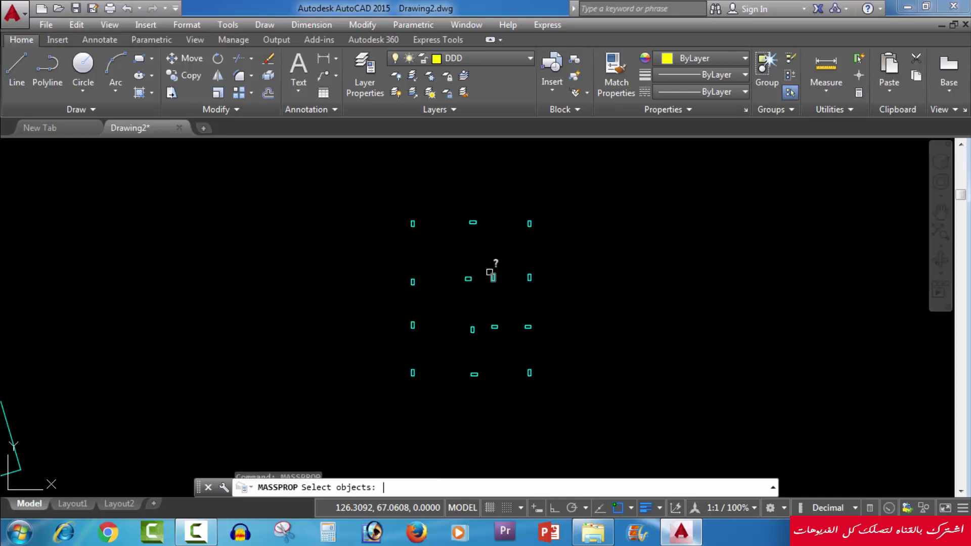
left_click(611, 196)
left_click(409, 403)
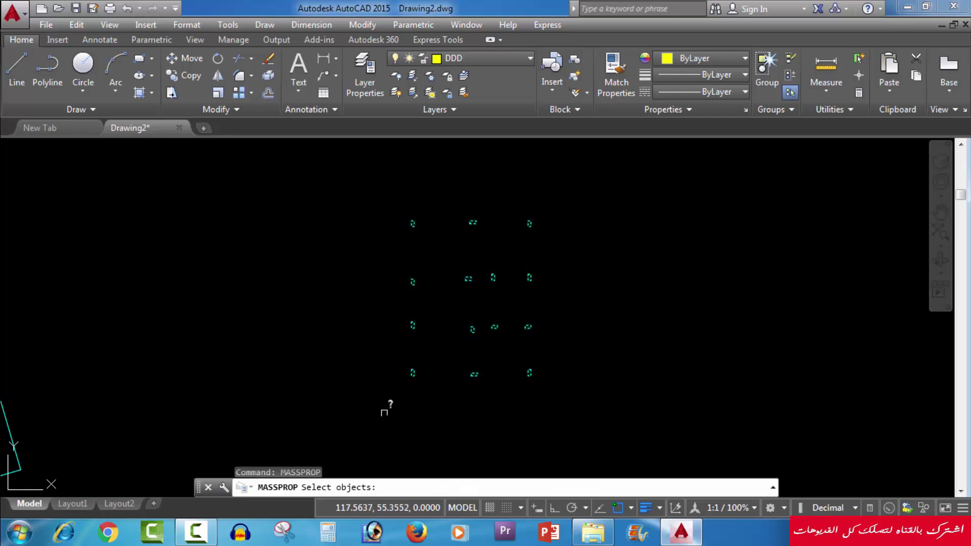
key("Return")
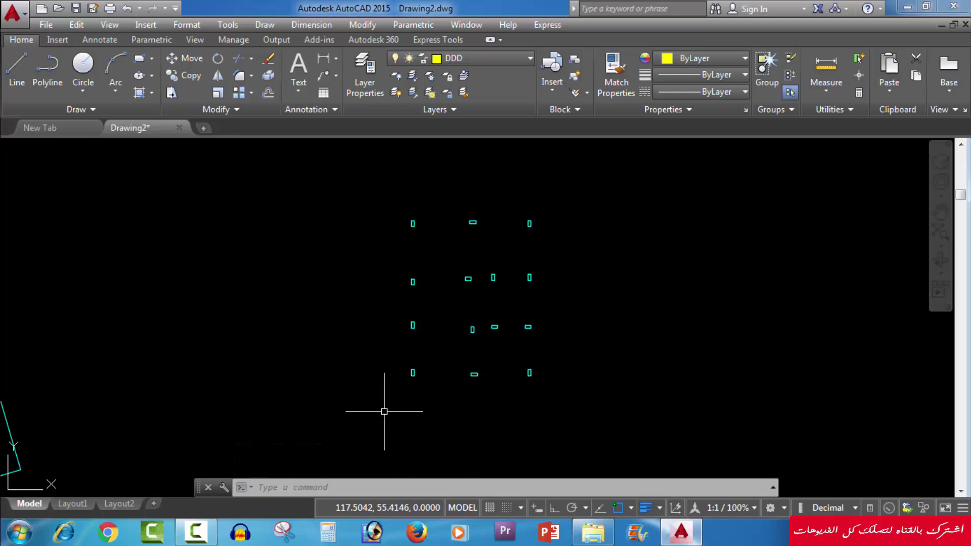
key("Escape")
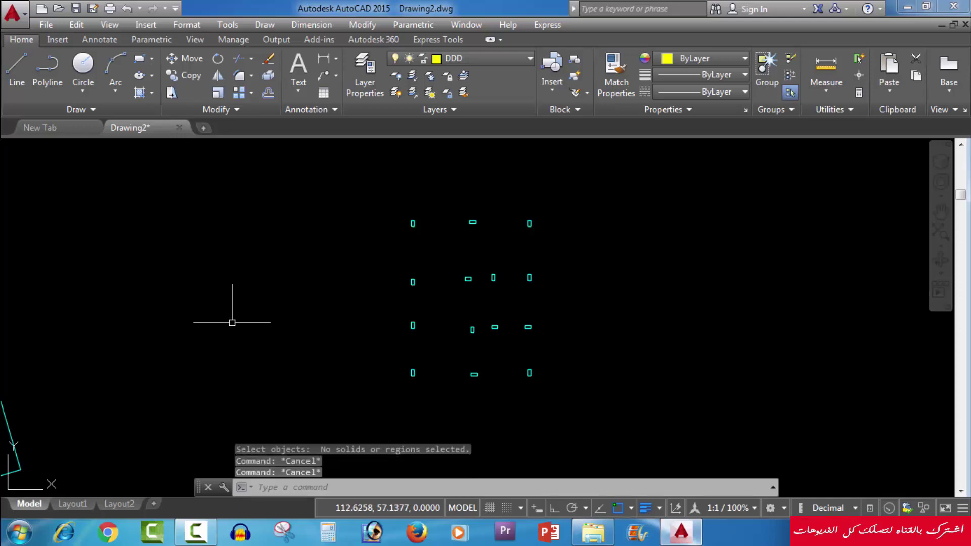
- Apply the Draw panel's Region command to a crossing window over all 14 column rectangles
left_click(87, 108)
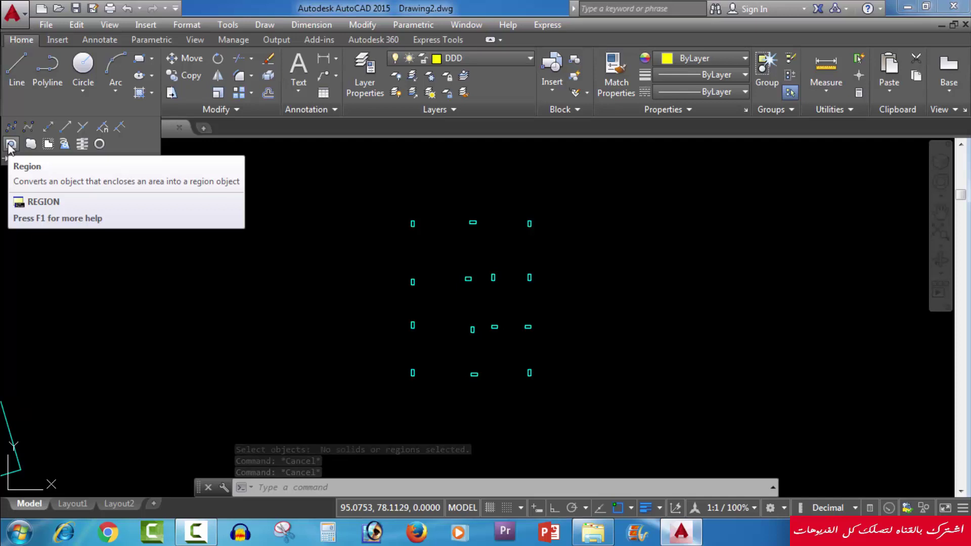
left_click(11, 145)
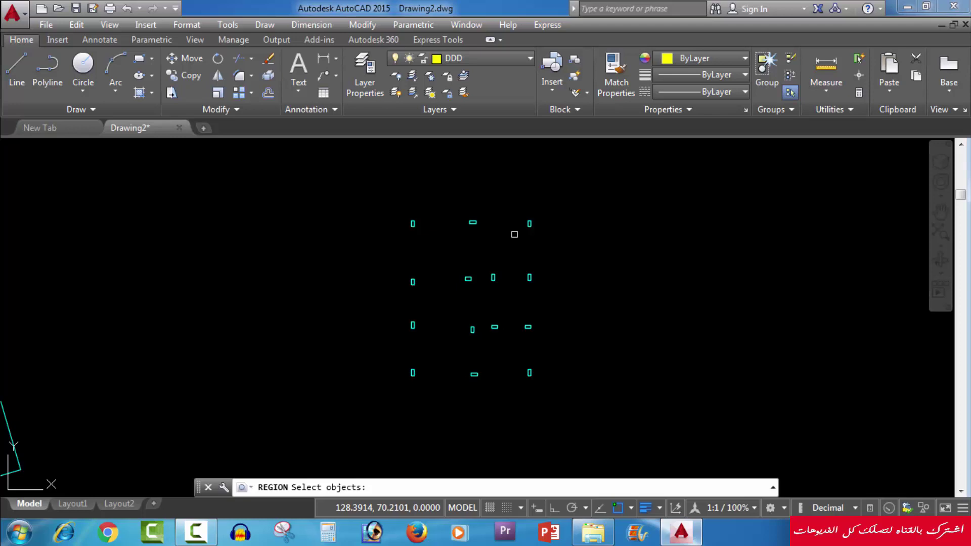
left_click(600, 167)
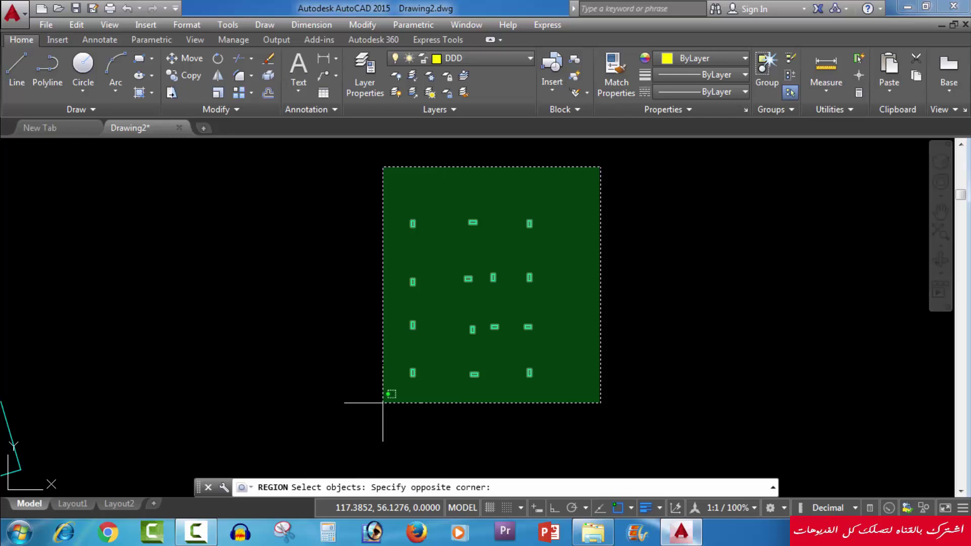
left_click(380, 405)
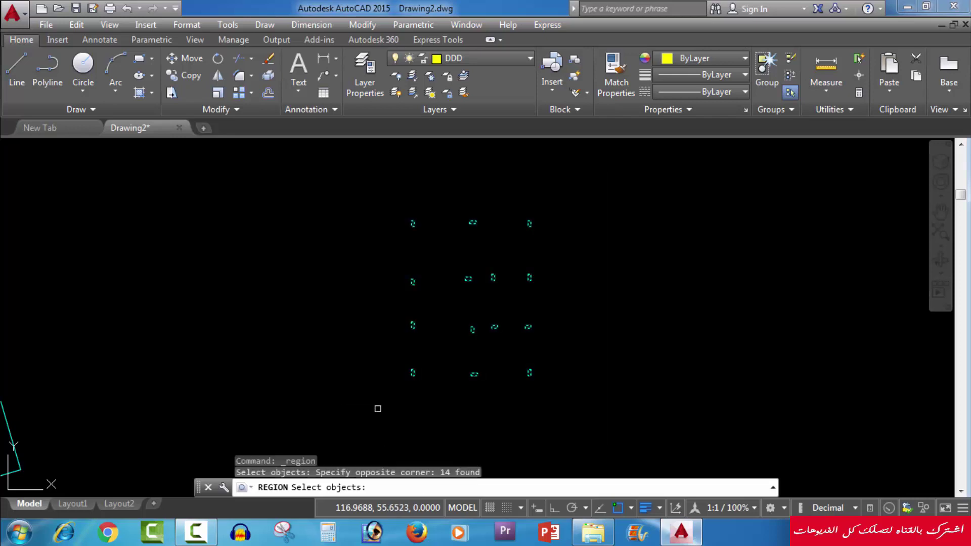
key("Return")
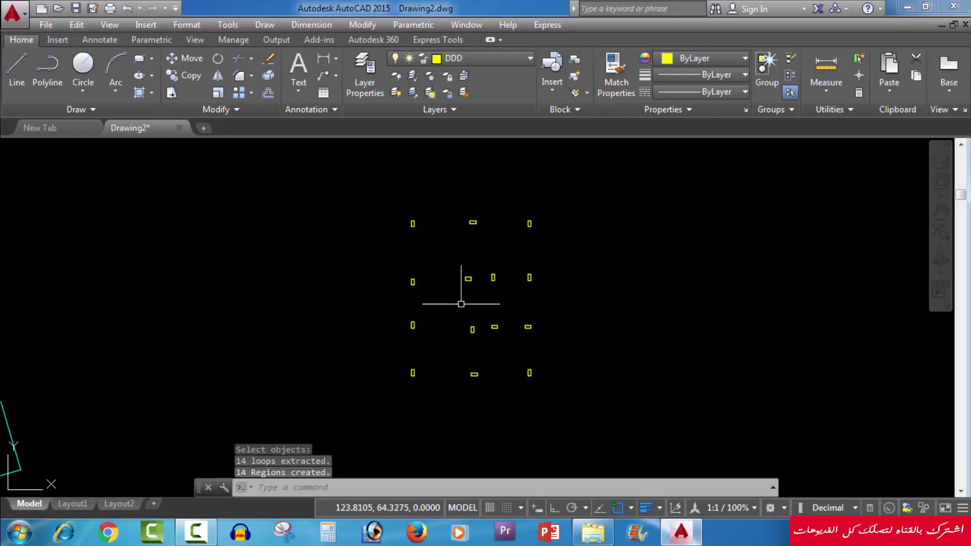
mouse_move(477, 284)
middle_mouse_down()
mouse_move(545, 294)
mouse_move(484, 293)
mouse_move(441, 308)
middle_mouse_up()
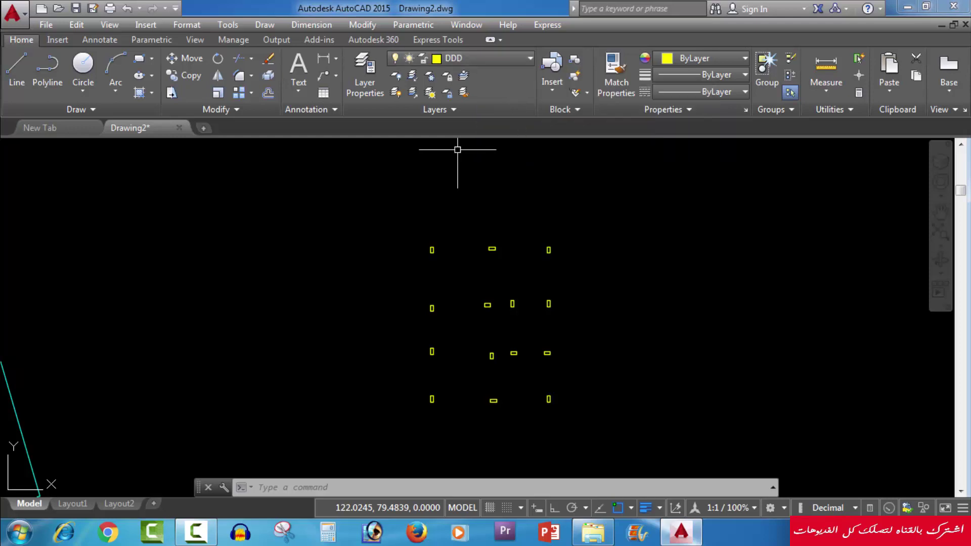
scroll(549, 393, "up", 5)
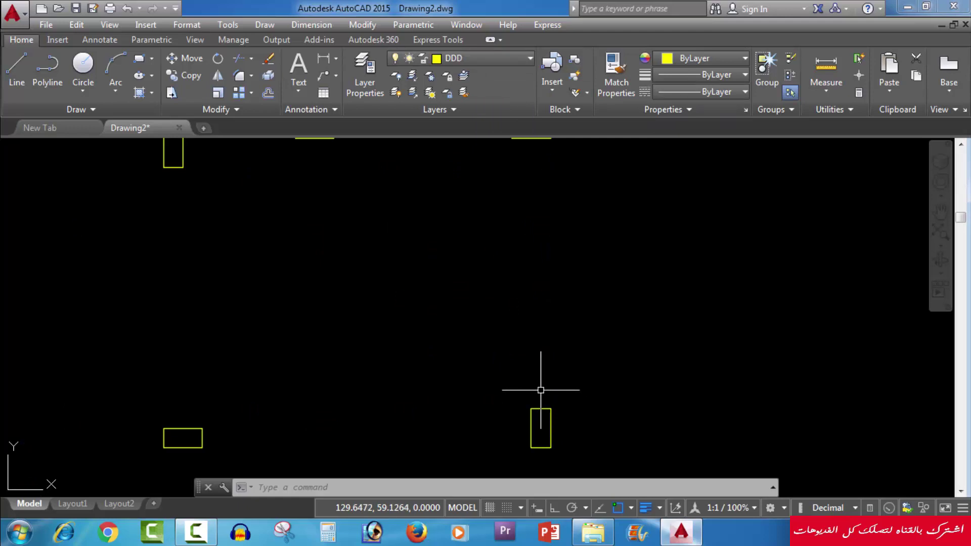
scroll(538, 389, "down", 3)
scroll(535, 354, "down", 2)
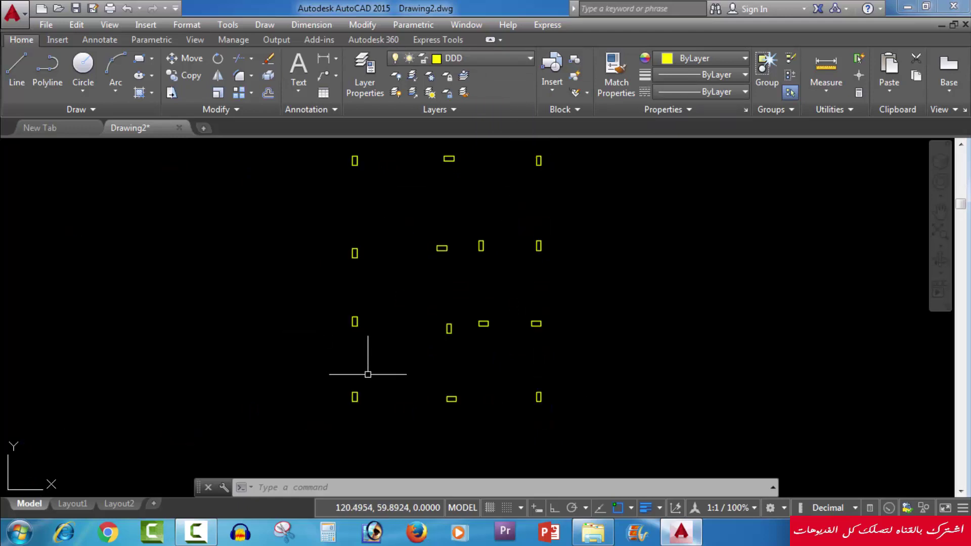
scroll(513, 411, "up", 4)
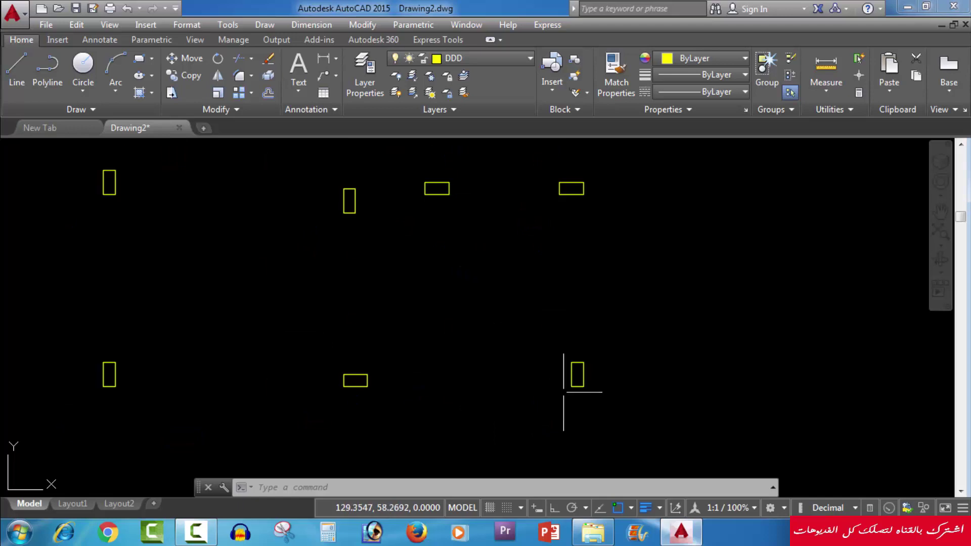
scroll(571, 374, "up", 2)
scroll(535, 369, "up", 2)
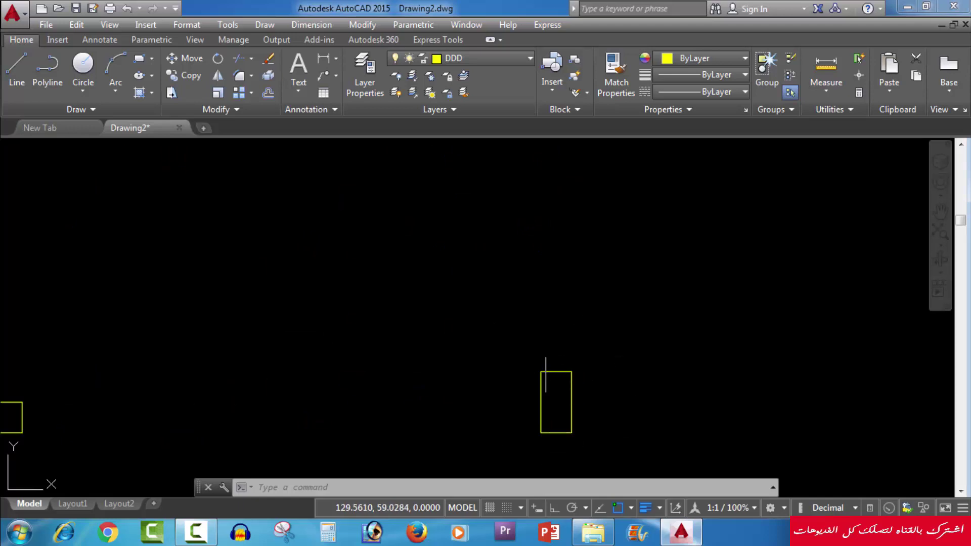
middle_click_drag(522, 437, 548, 398)
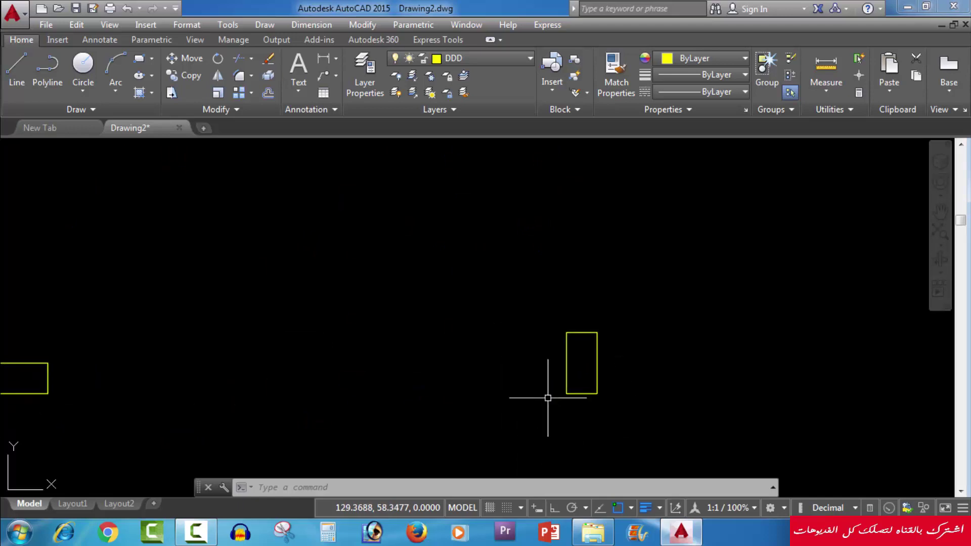
scroll(547, 398, "down", 4)
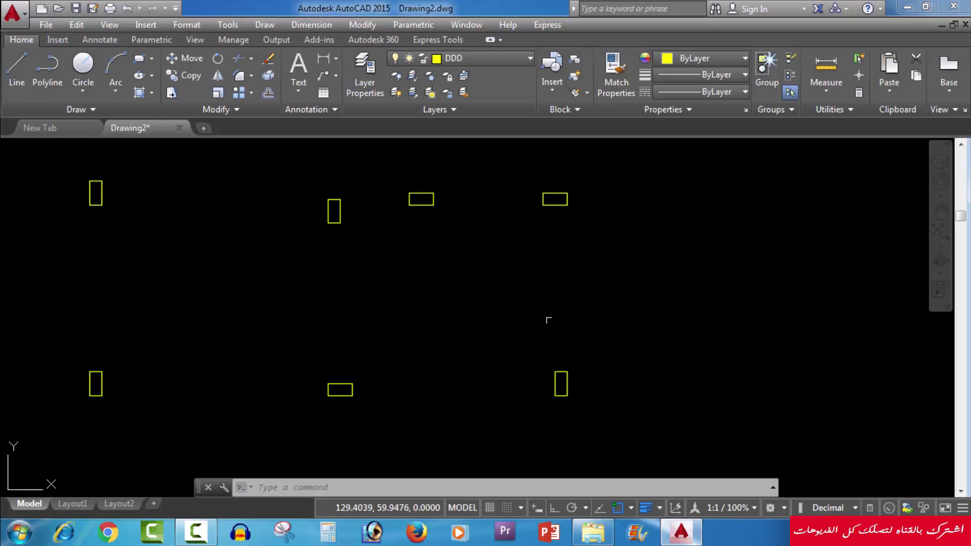
scroll(548, 319, "down", 4)
middle_click_drag(559, 308, 547, 319)
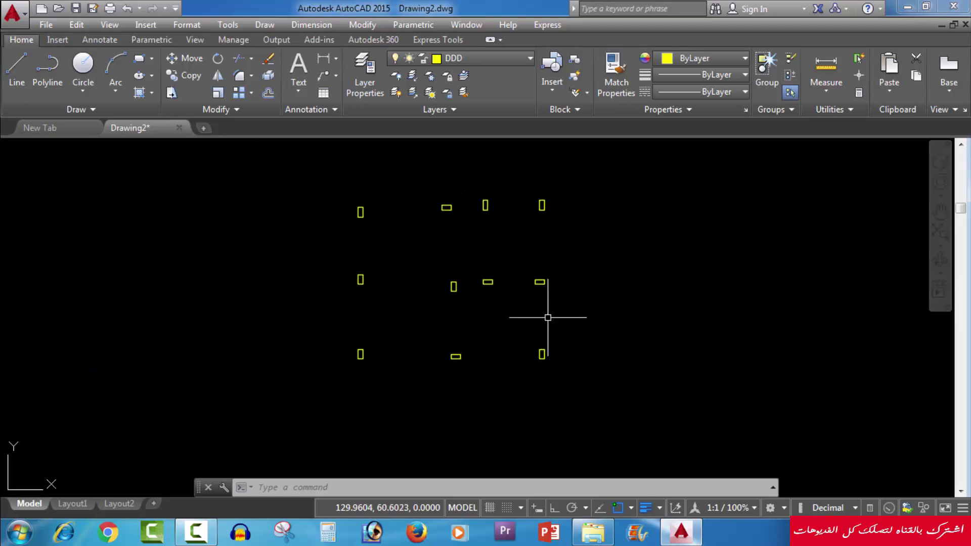
scroll(547, 317, "down", 2)
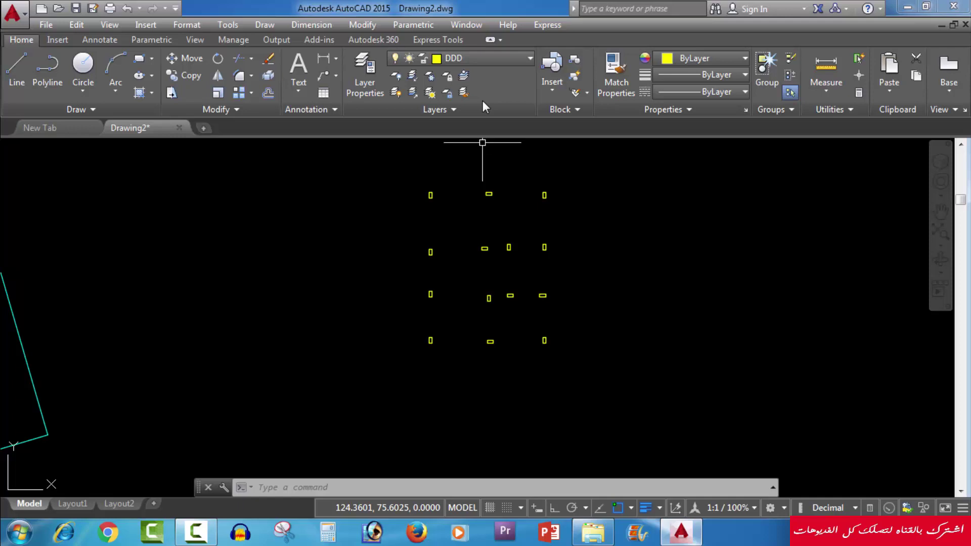
left_click(583, 138)
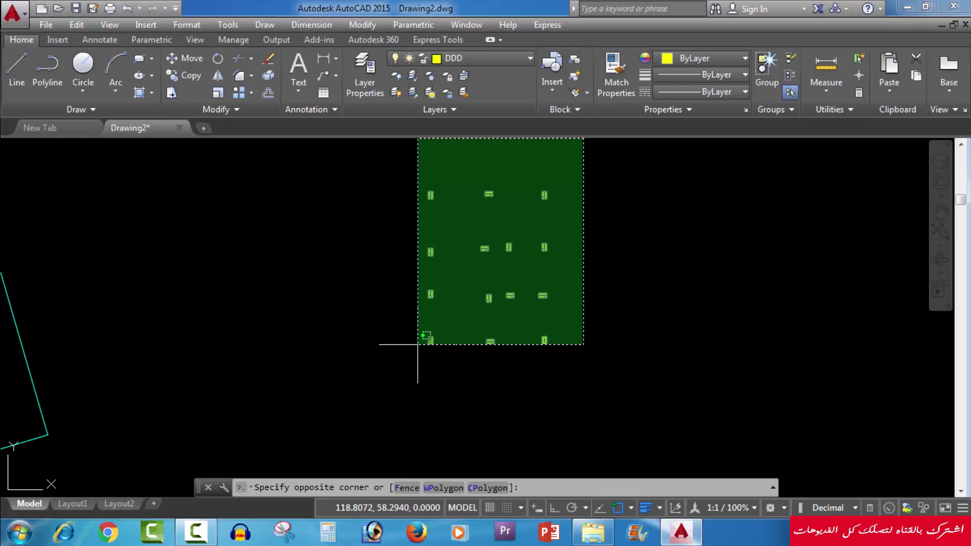
key("Escape")
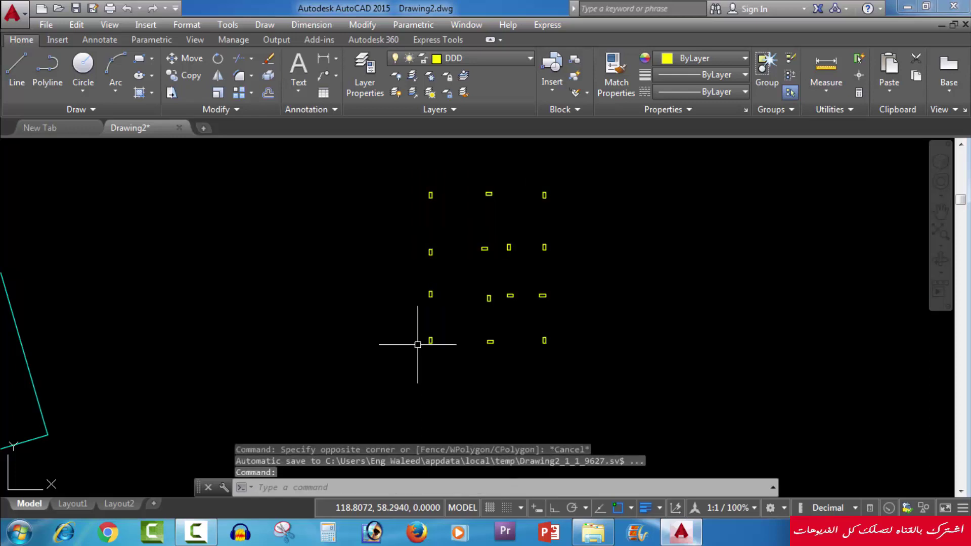
- Run MASSPROP on the 14 column regions, reading area 1.7500 and perimeter 21.0000
type("mas")
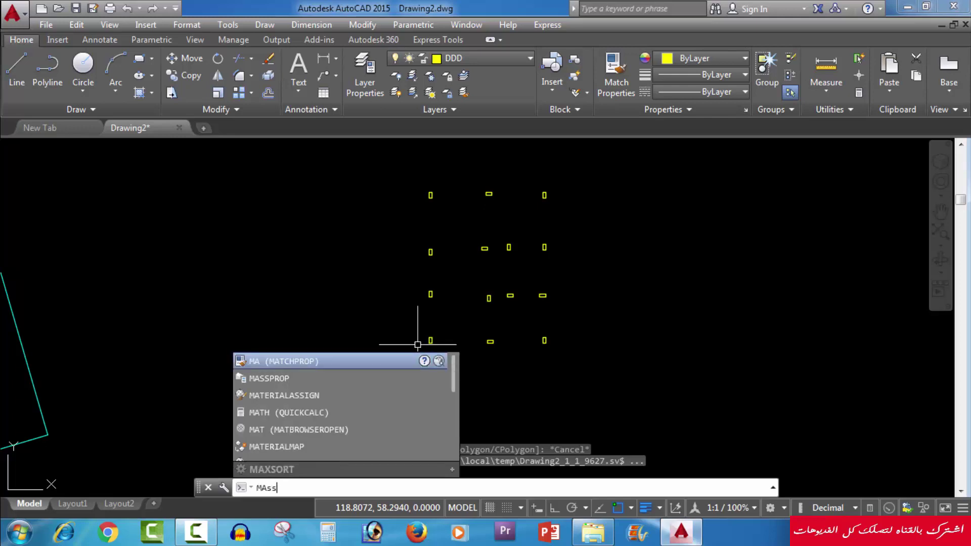
type("s")
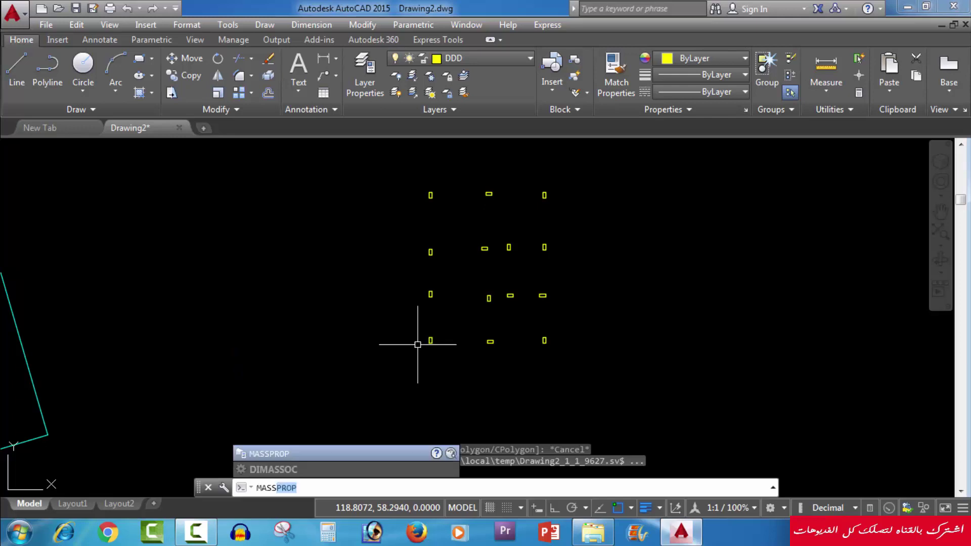
key("Return")
left_click(570, 163)
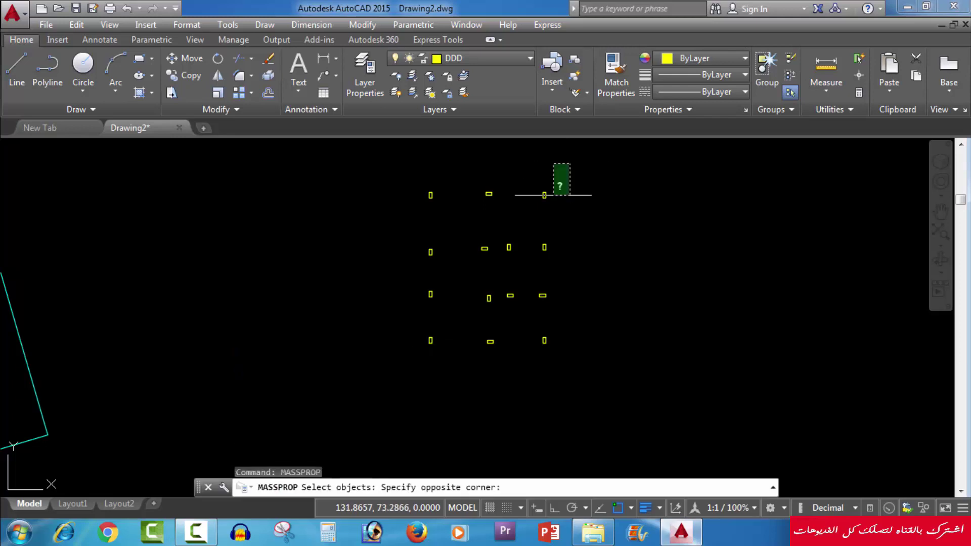
left_click(411, 373)
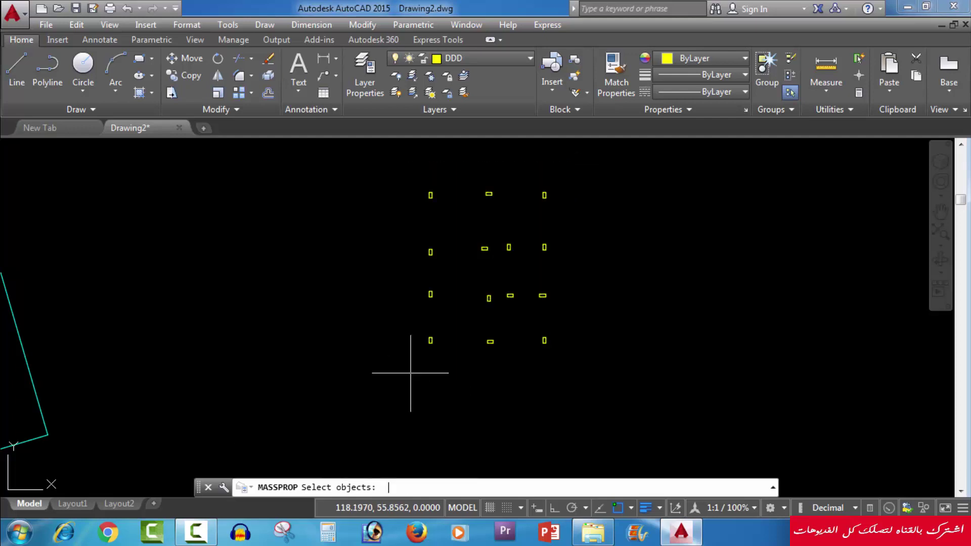
key("Return")
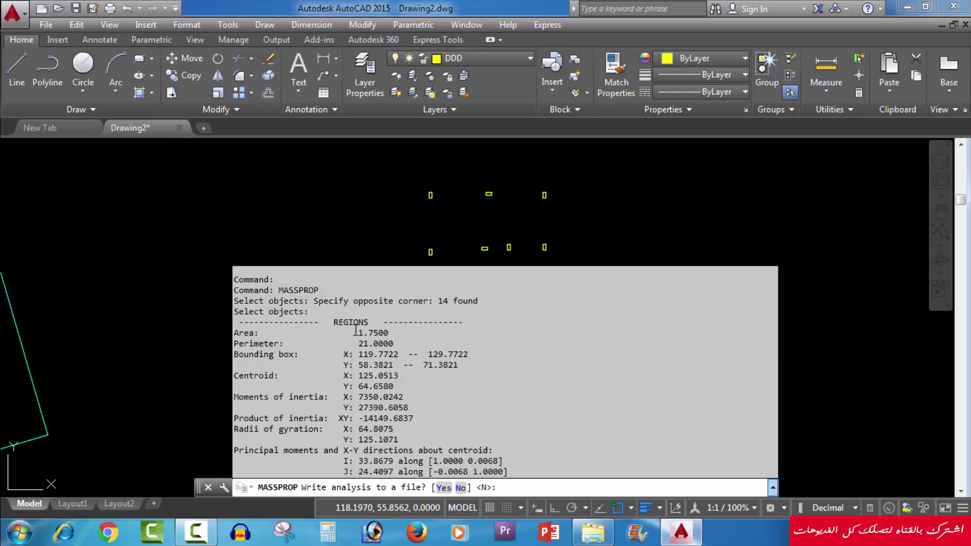
left_click_drag(356, 331, 384, 331)
left_click_drag(358, 343, 395, 340)
left_click_drag(355, 333, 381, 331)
- Cancel the MASSPROP file prompt and undo back past the REGION command
key("Escape")
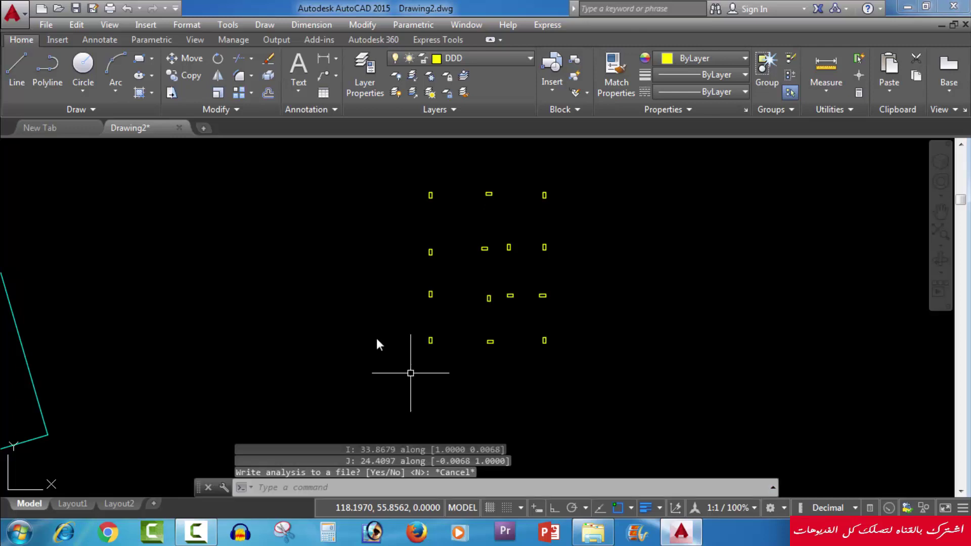
key("Escape")
key("Escape")
scroll(415, 302, "down", 2)
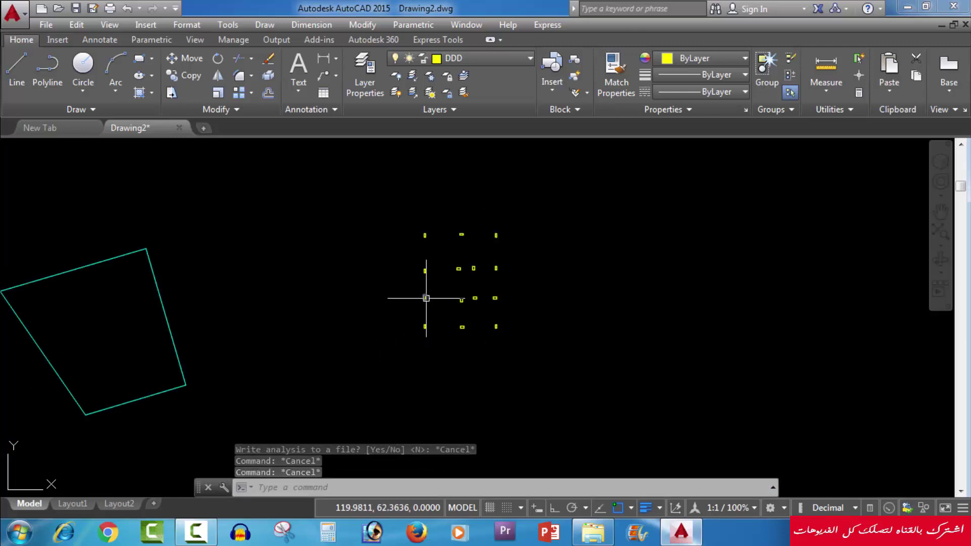
key("ctrl+z")
key("ctrl+z")
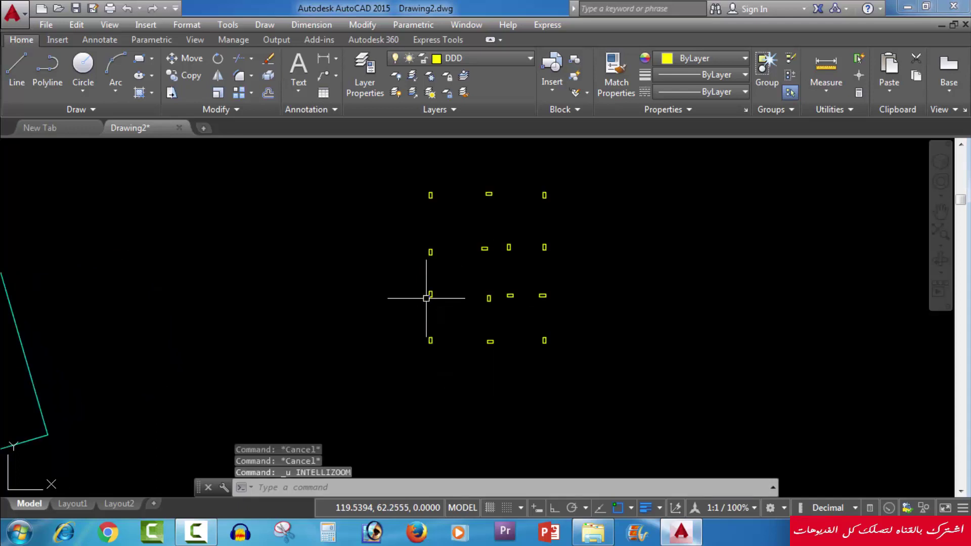
key("ctrl+z")
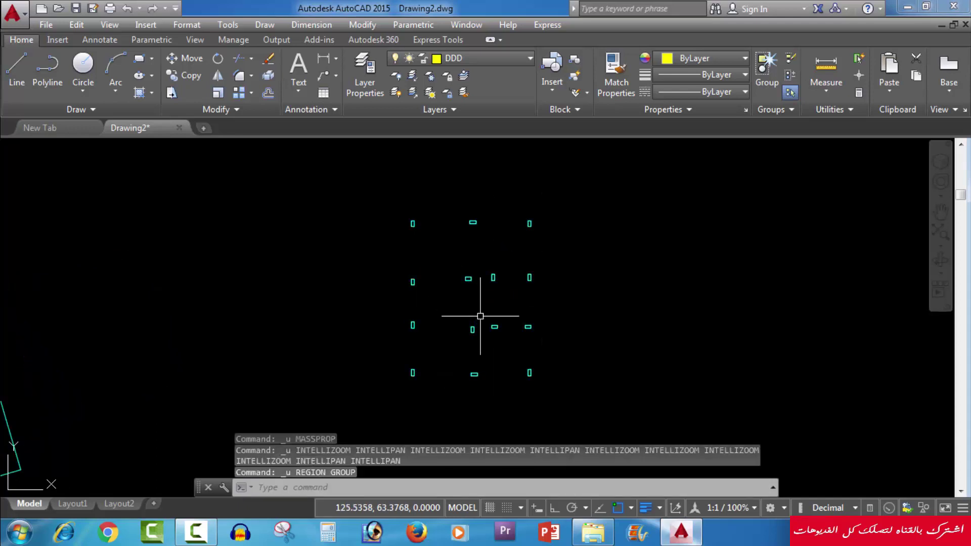
middle_click_drag(477, 319, 505, 306)
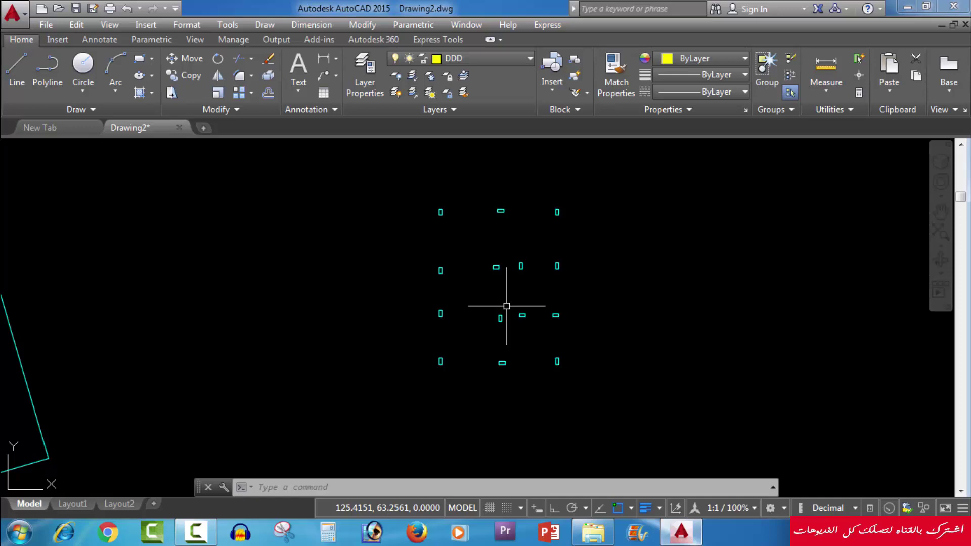
- Check the waleed folder for TOTAL AREA & LENGTH(TADD).LSP, then return to AutoCAD
left_click(593, 531)
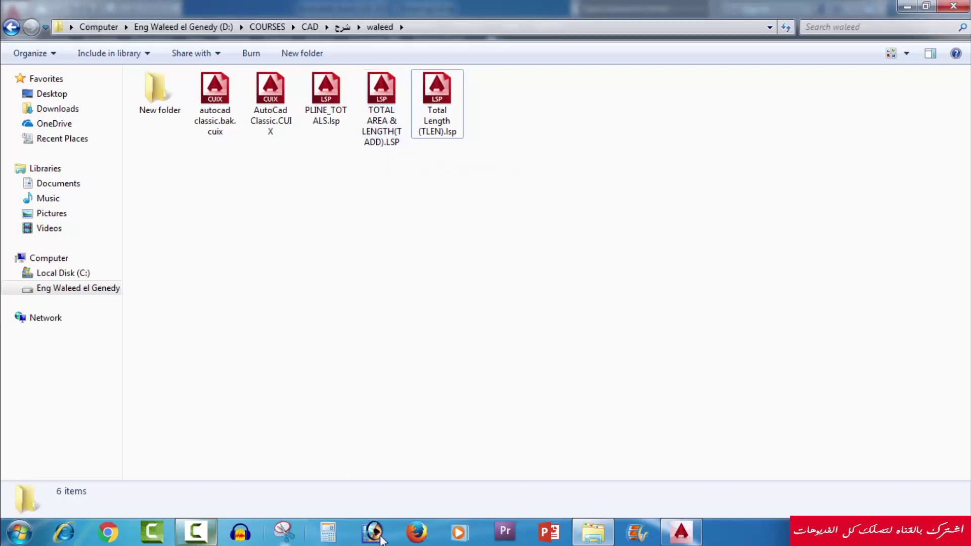
left_click(681, 532)
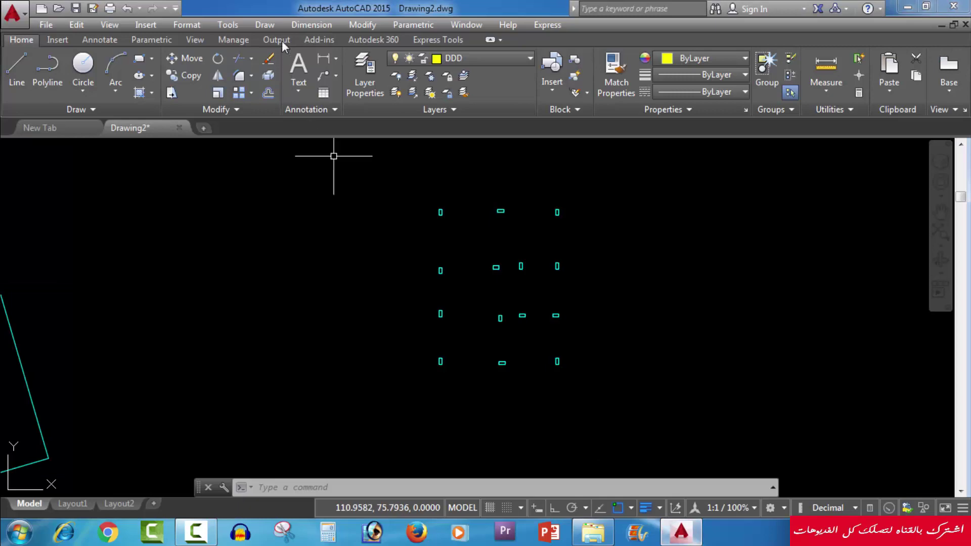
- Load TOTAL AREA & LENGTH(TADD).LSP via Tools > Load Application, accepting the security prompt
left_click(233, 24)
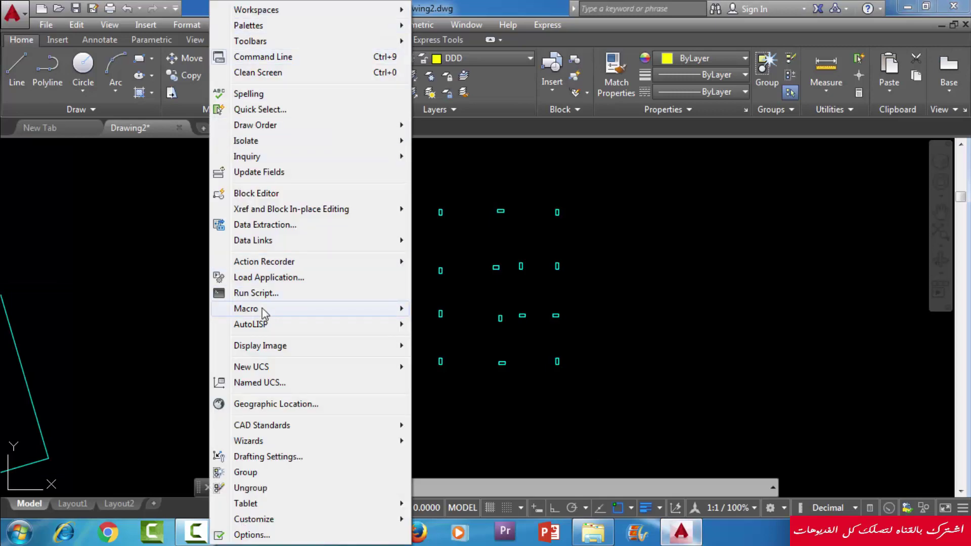
left_click(284, 277)
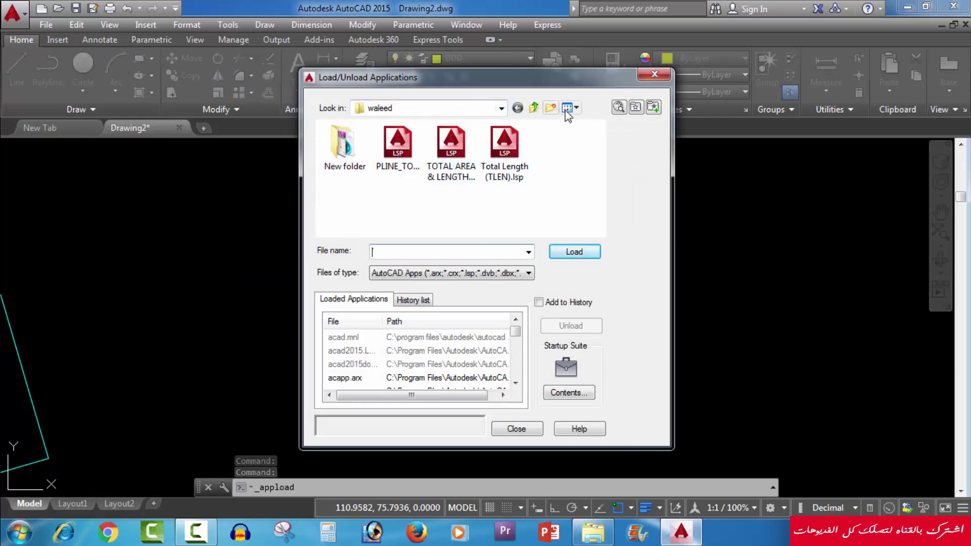
double_click(460, 149)
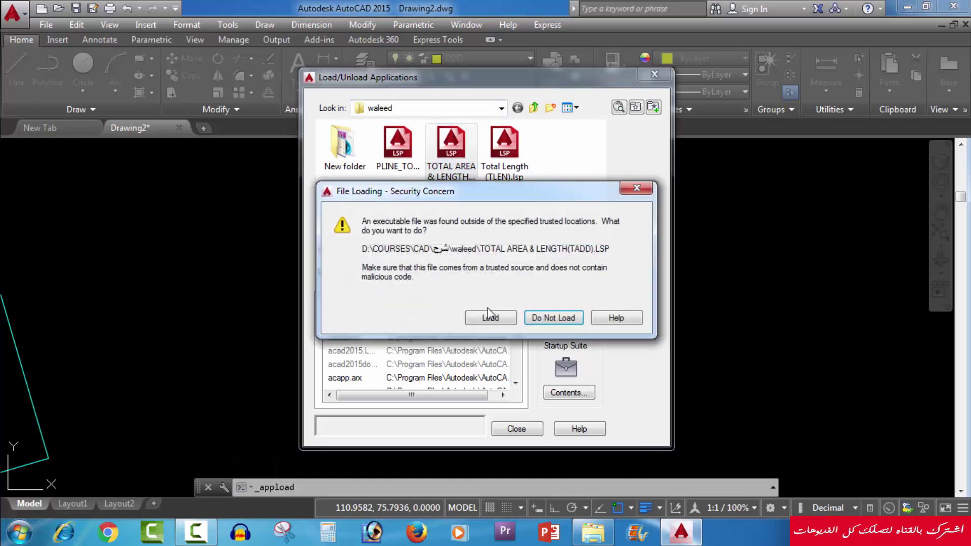
left_click(490, 317)
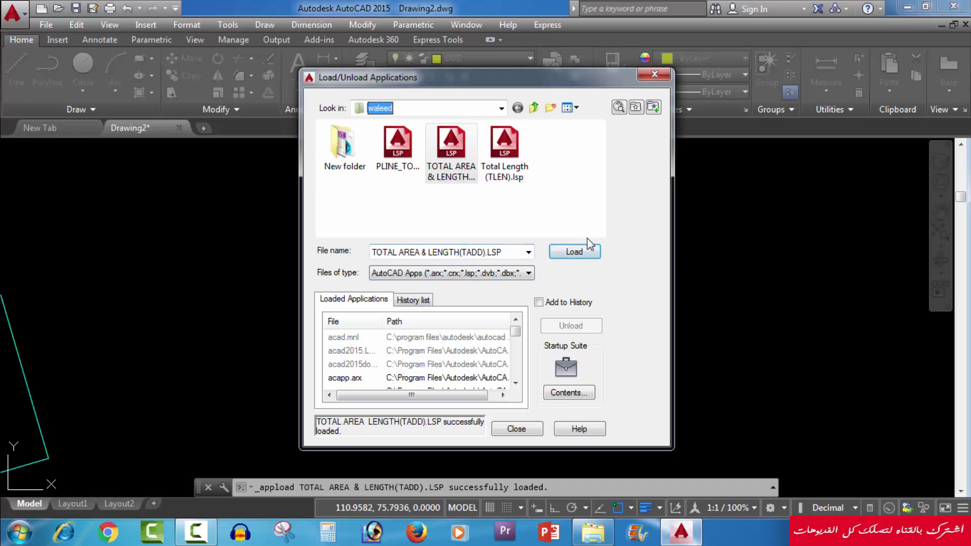
left_click(576, 256)
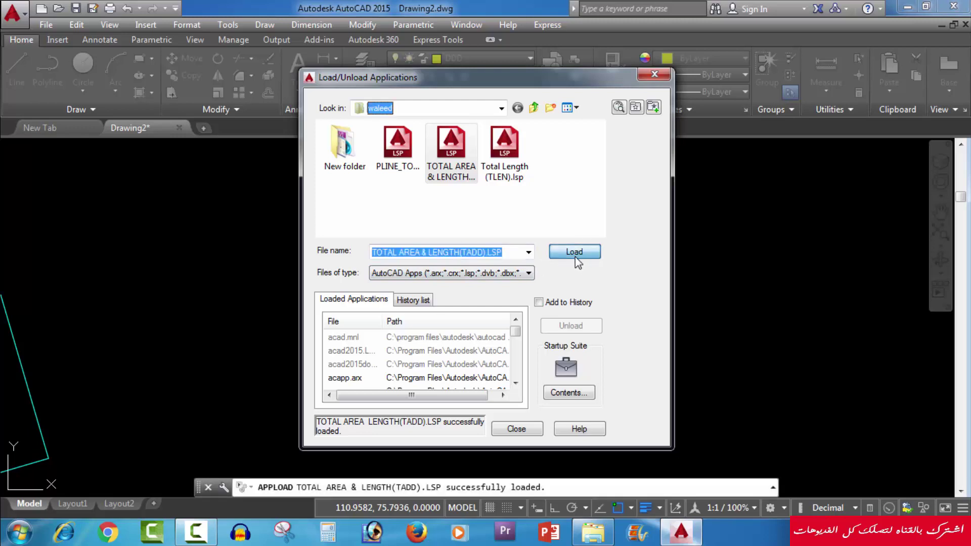
left_click(526, 428)
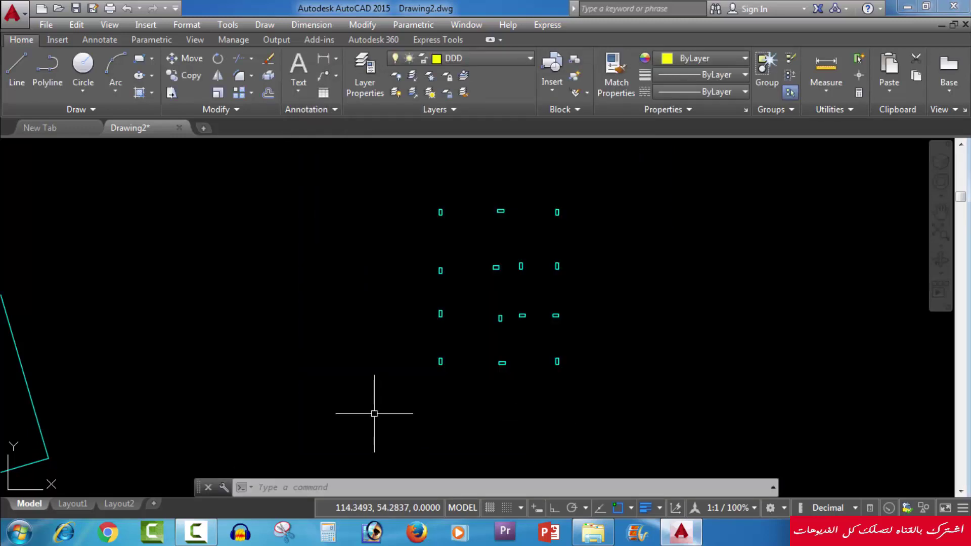
- Run TADD on a crossing window over the 14 columns: area 1.75, perimeter 21
type("T")
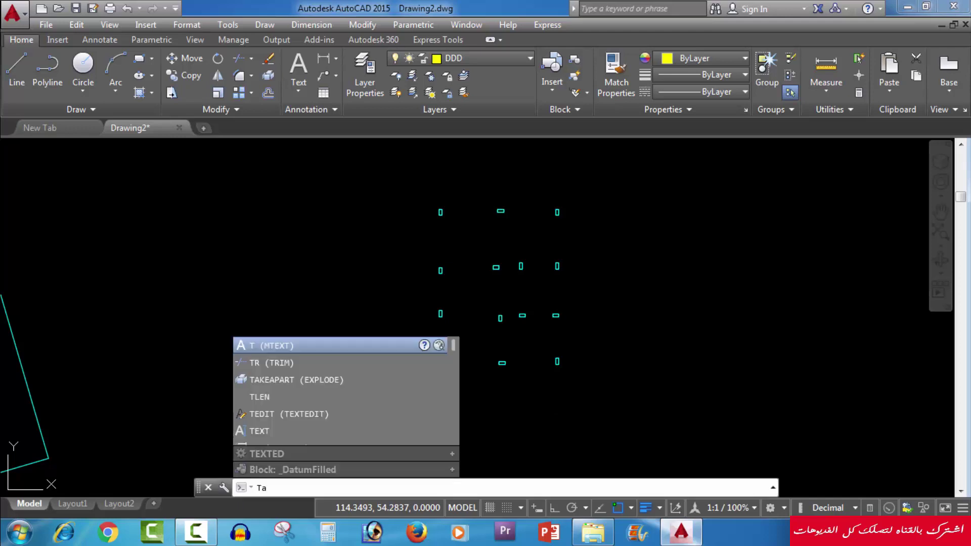
type("ADD")
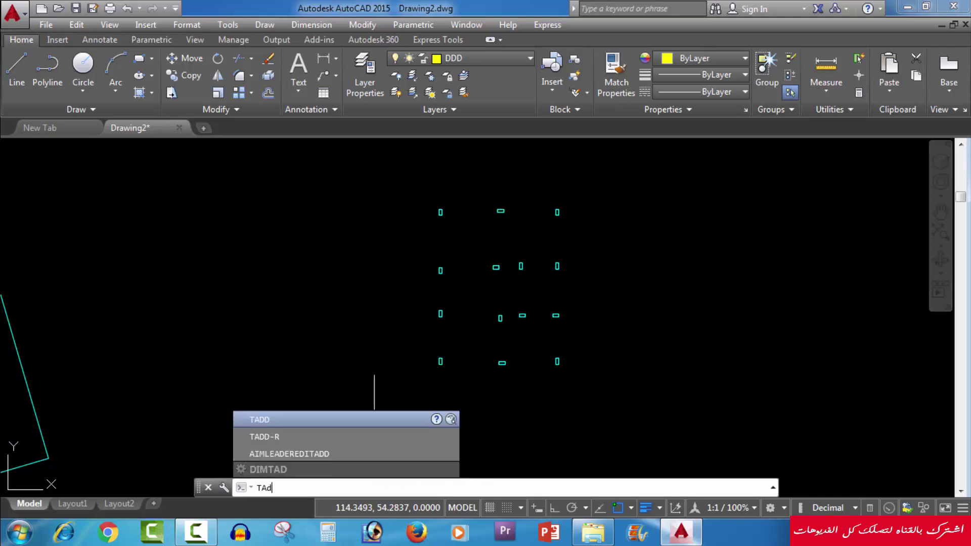
key("Return")
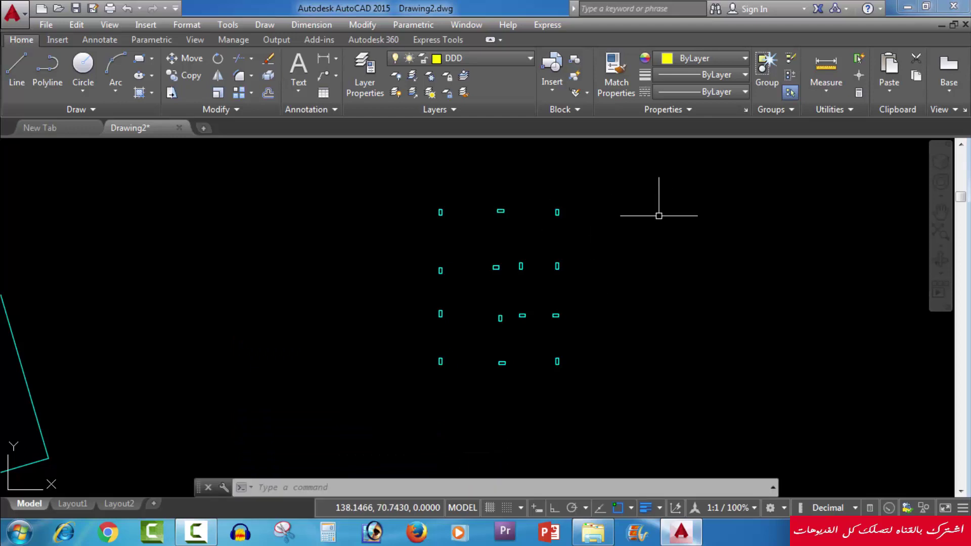
left_click(646, 180)
left_click(373, 392)
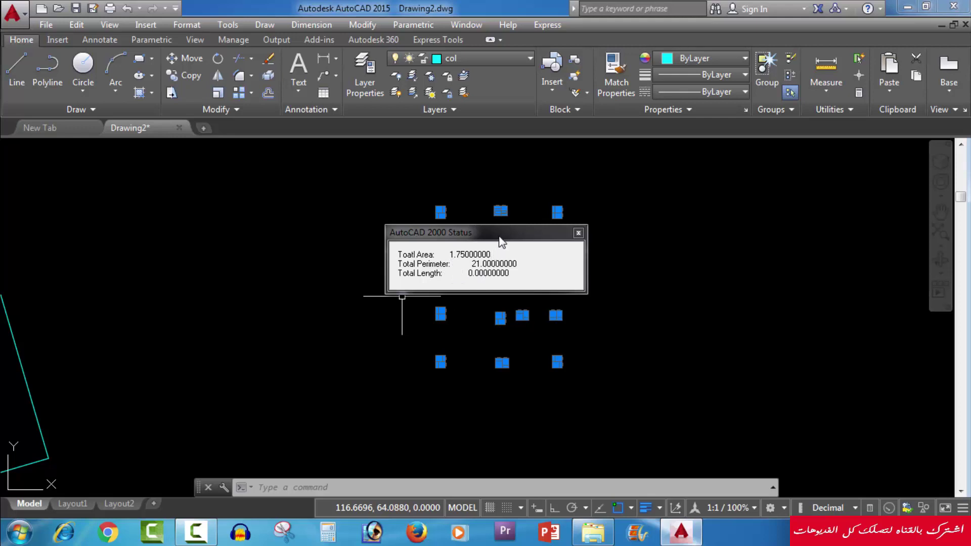
key("Escape")
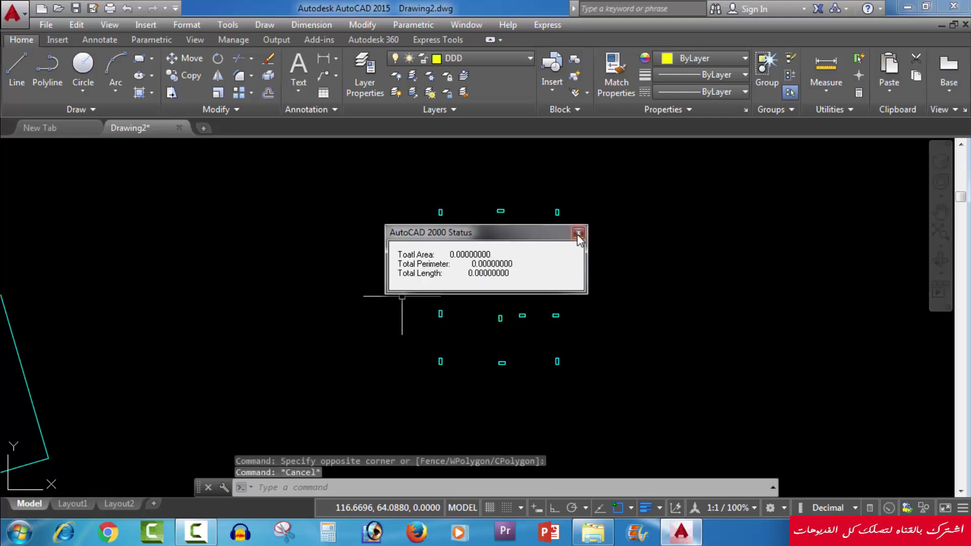
- Measure the polygon's TADD totals with a crossing window, then clear the selection
left_click(578, 232)
scroll(456, 332, "down", 2)
scroll(457, 332, "down", 4)
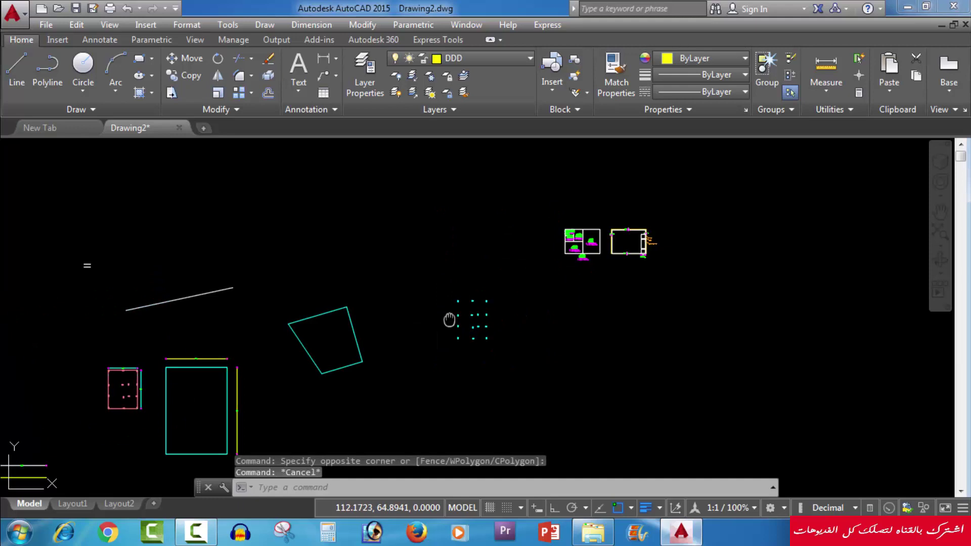
left_click(440, 273)
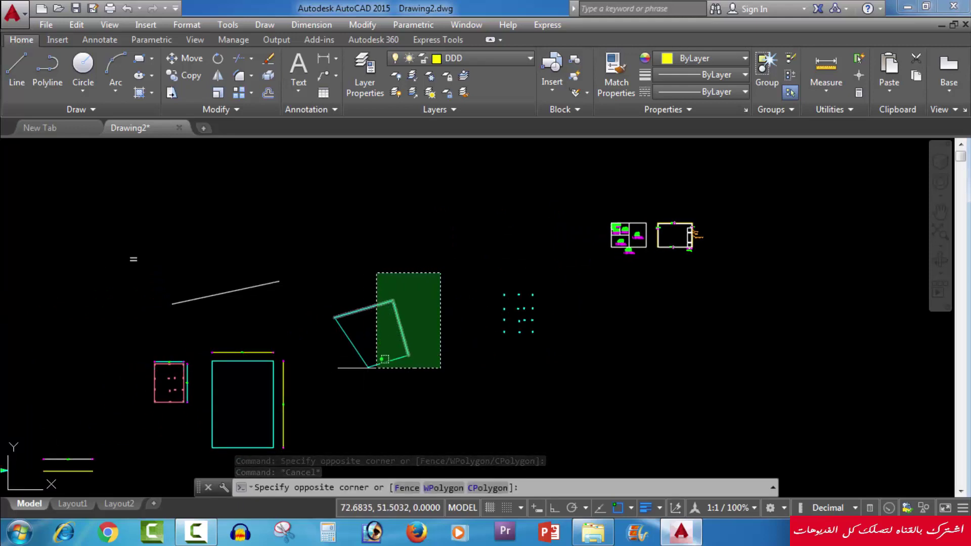
left_click(306, 417)
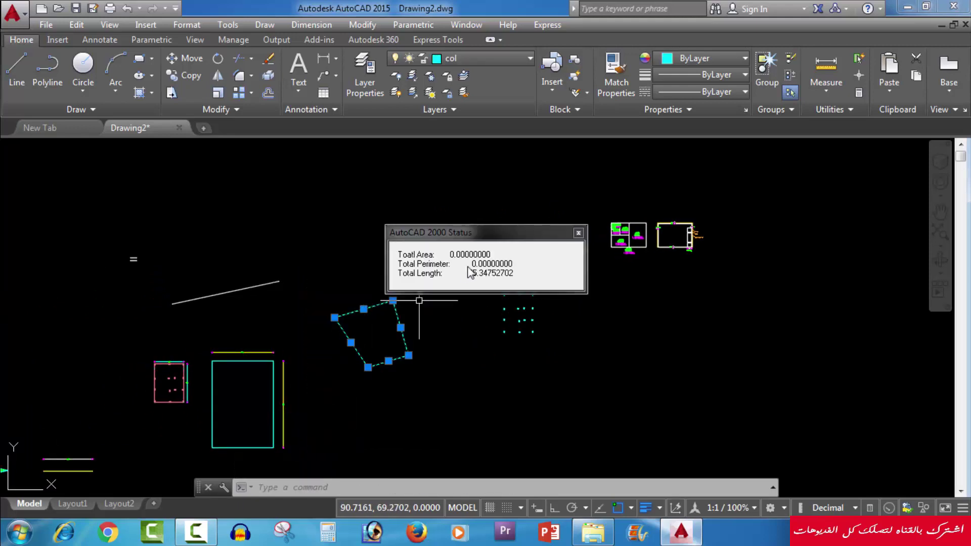
key("Escape")
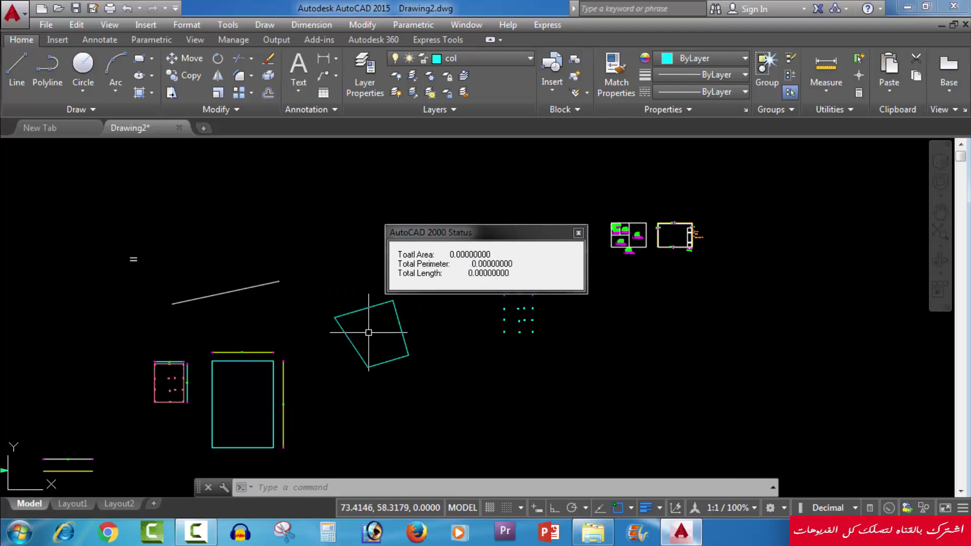
- Total the cyan rectangle (623.7), then add the pink rectangle for 753.7
middle_click_drag(378, 356, 511, 293)
left_click(399, 314)
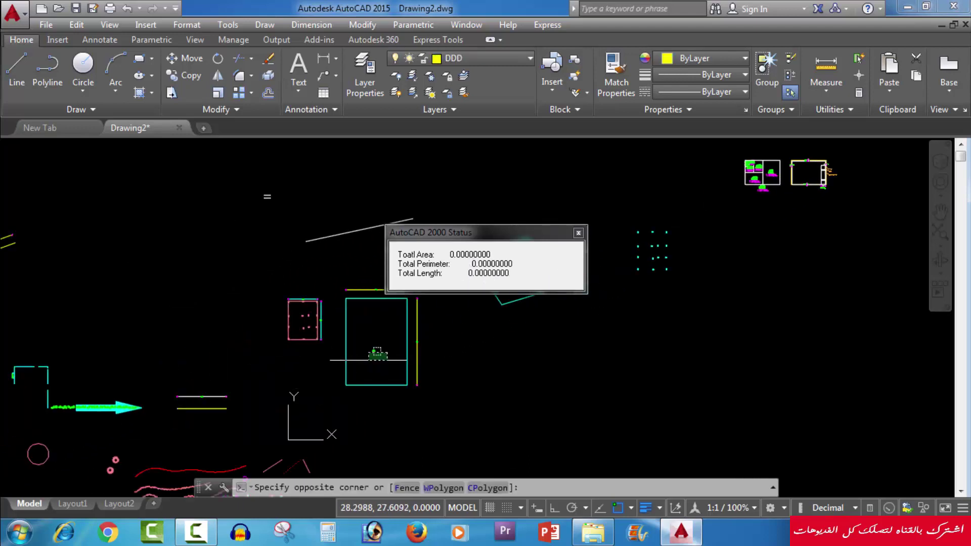
left_click(354, 379)
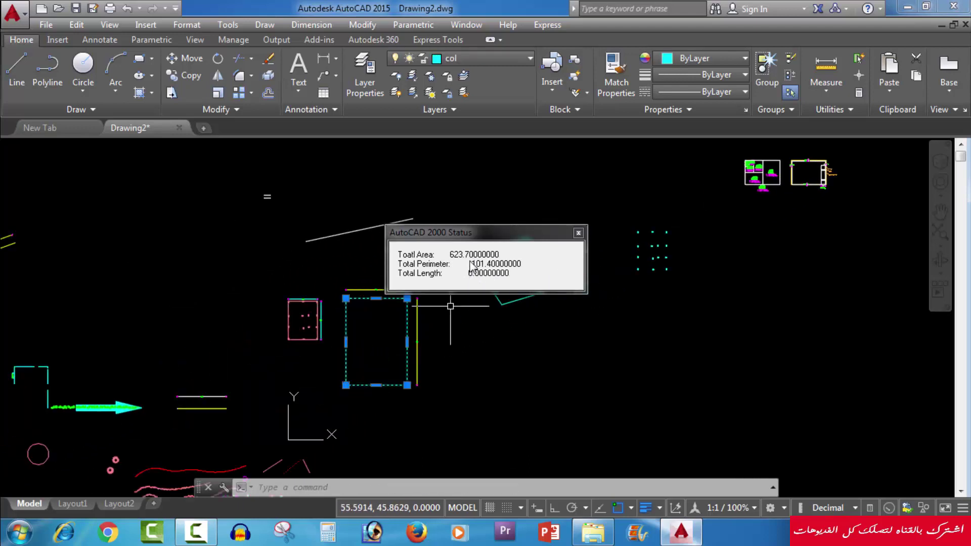
scroll(284, 351, "up", 4)
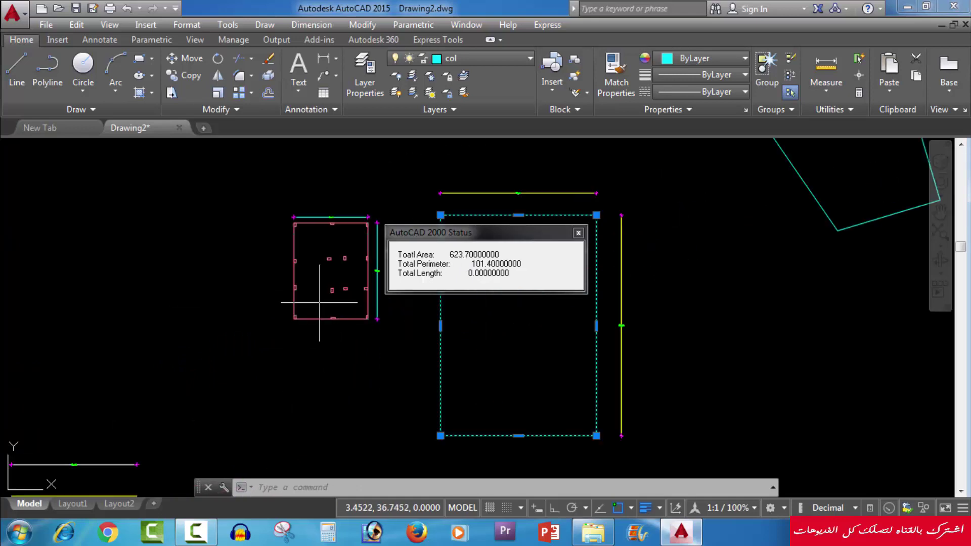
left_click(273, 349)
left_click(372, 219)
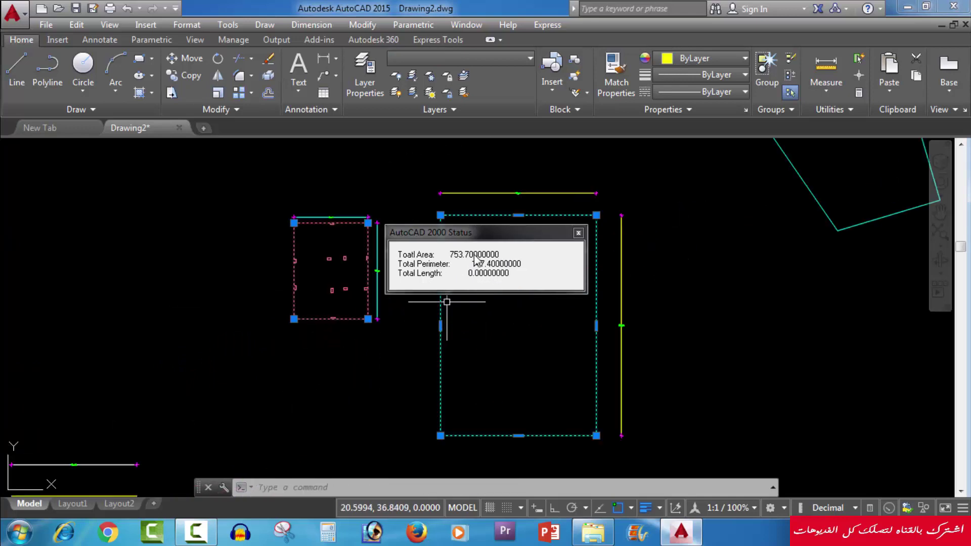
key("Escape")
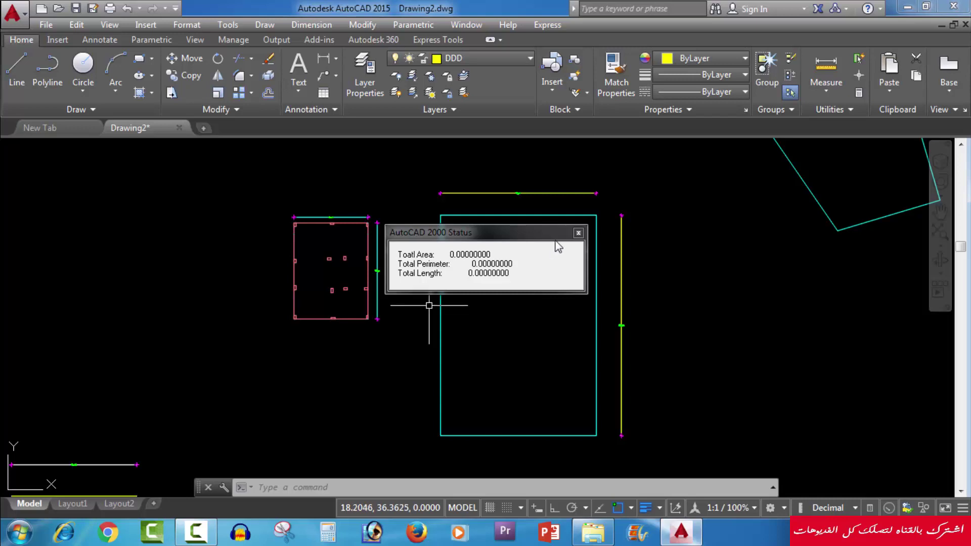
mouse_move(523, 234)
left_mouse_down()
mouse_move(138, 487)
mouse_move(111, 515)
left_mouse_up()
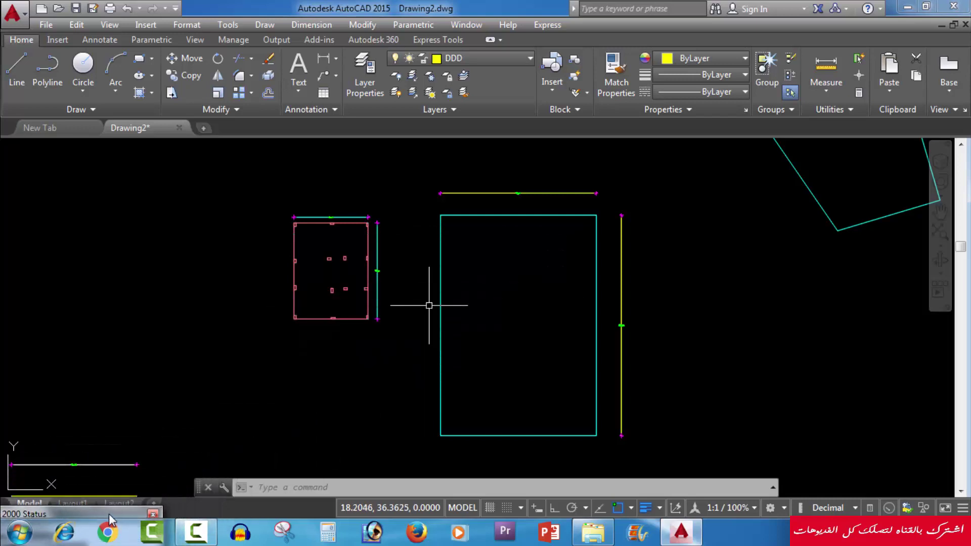